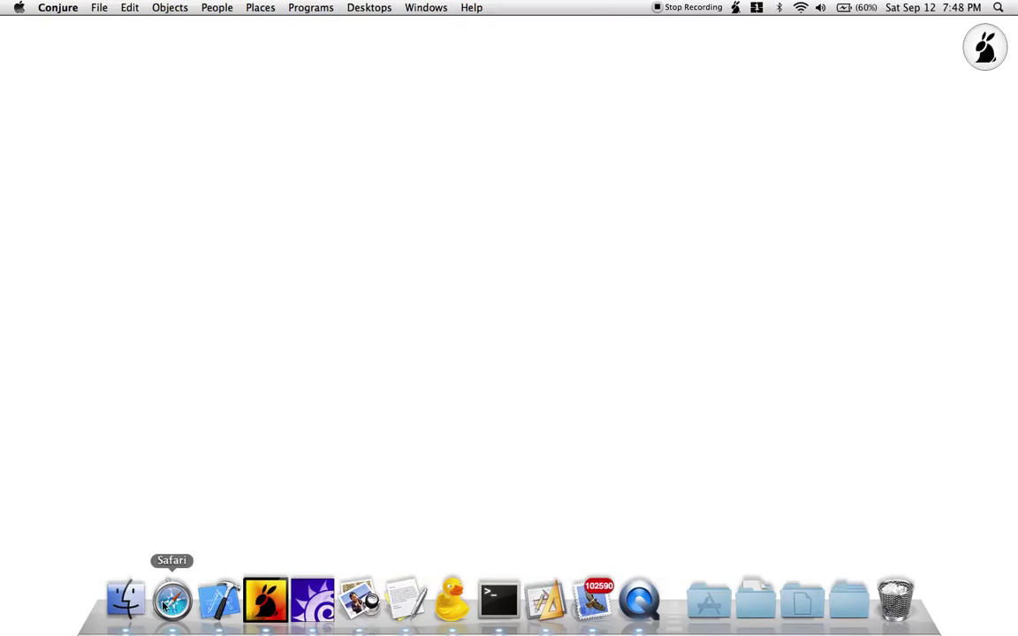
Step: Switch to Safari and take a partial screenshot of the Conjure 4 web page with Conjure's image capture
{"action": "left_click", "coordinate": [163, 604]}
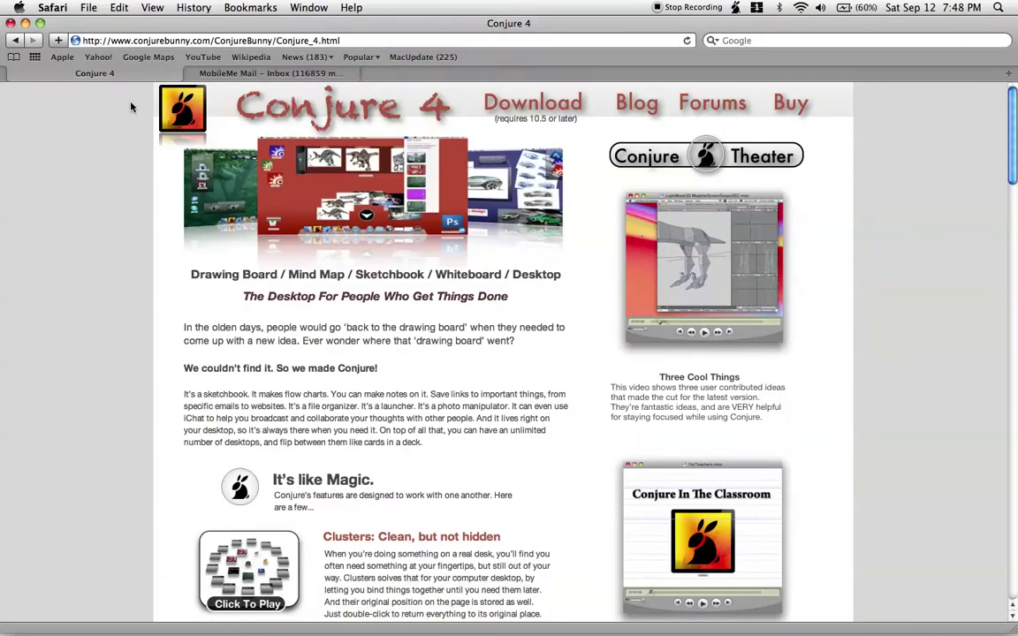
{"action": "left_click", "coordinate": [734, 8]}
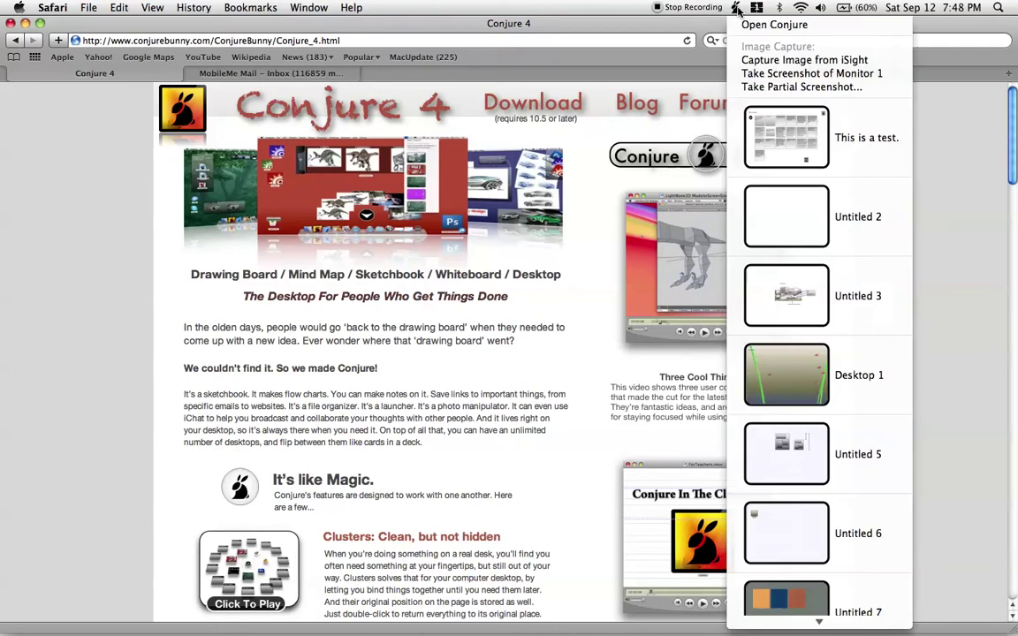
{"action": "left_click", "coordinate": [760, 86]}
{"action": "left_click_drag", "start_coordinate": [156, 84], "coordinate": [815, 619]}
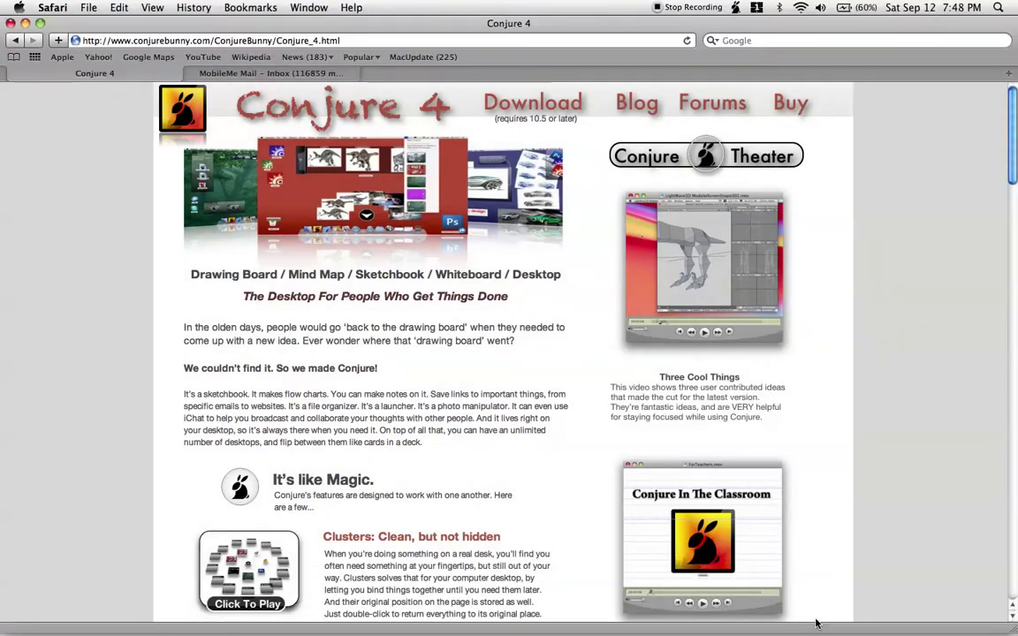
Step: Return to Conjure, reset the captured web page screenshot to its normal size, and deselect it
{"action": "key", "text": "super+Tab"}
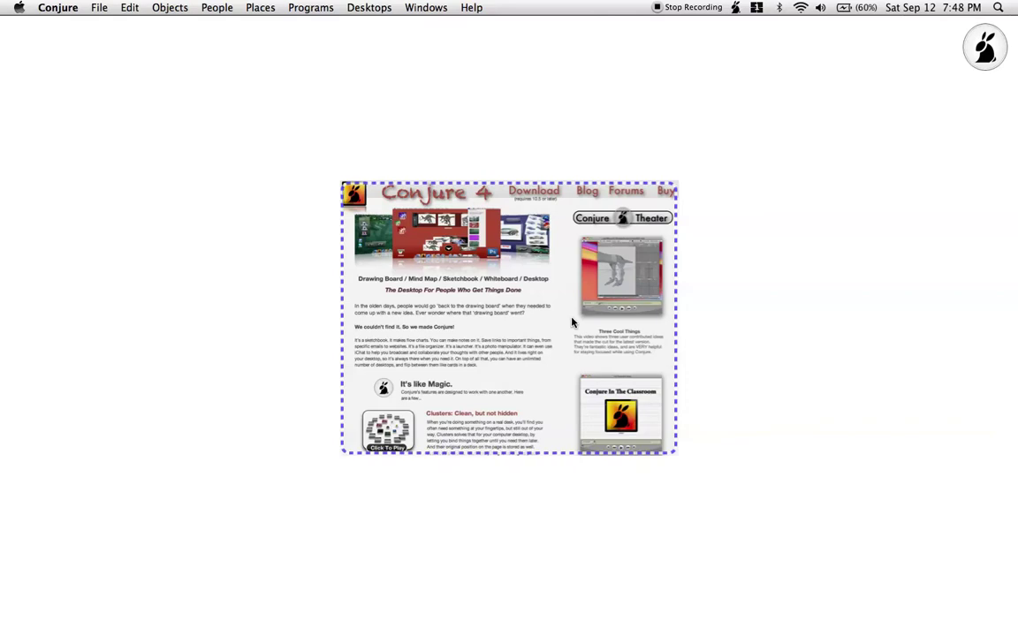
{"action": "key", "text": "super+="}
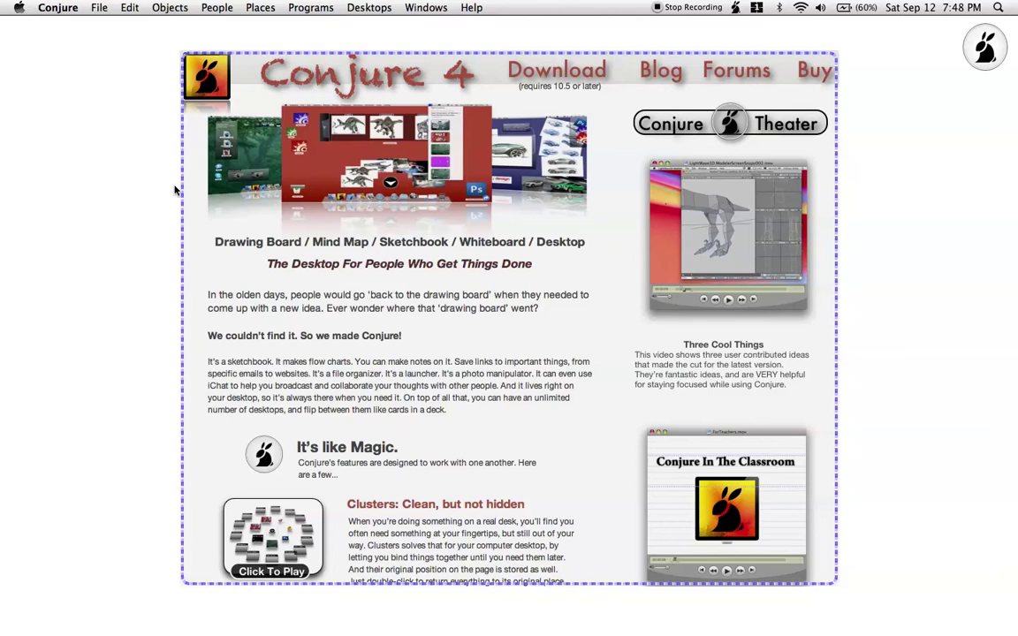
{"action": "left_click", "coordinate": [136, 131]}
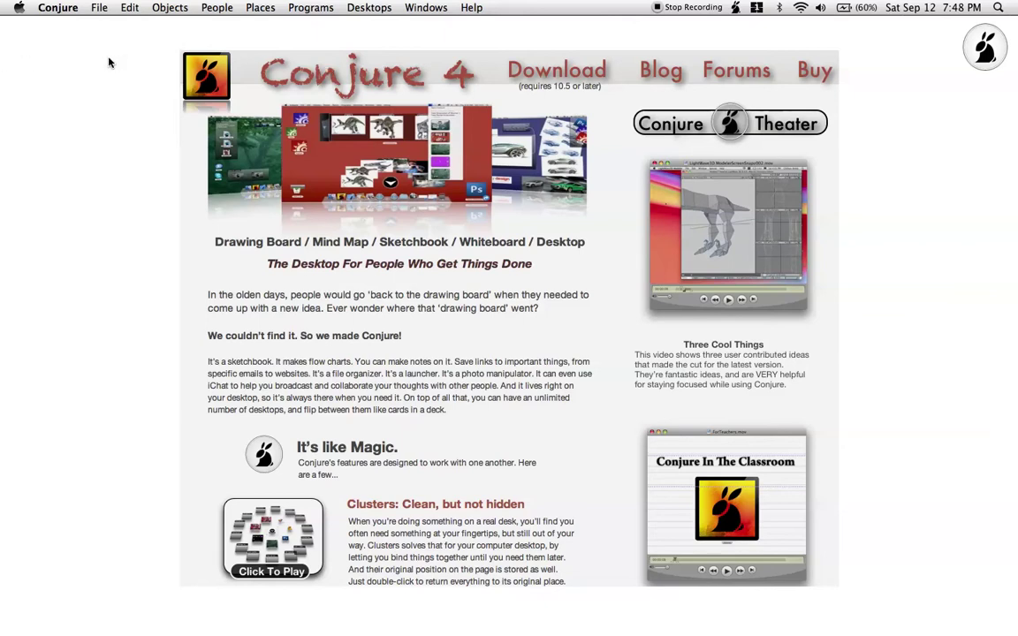
Step: Cut separate pieces from the screenshot for the logo, Conjure 4 title, Download link, Blog/Forums/Buy links and Conjure Theater button
{"action": "left_click_drag", "start_coordinate": [172, 40], "coordinate": [247, 110]}
{"action": "left_click_drag", "start_coordinate": [252, 40], "coordinate": [495, 106]}
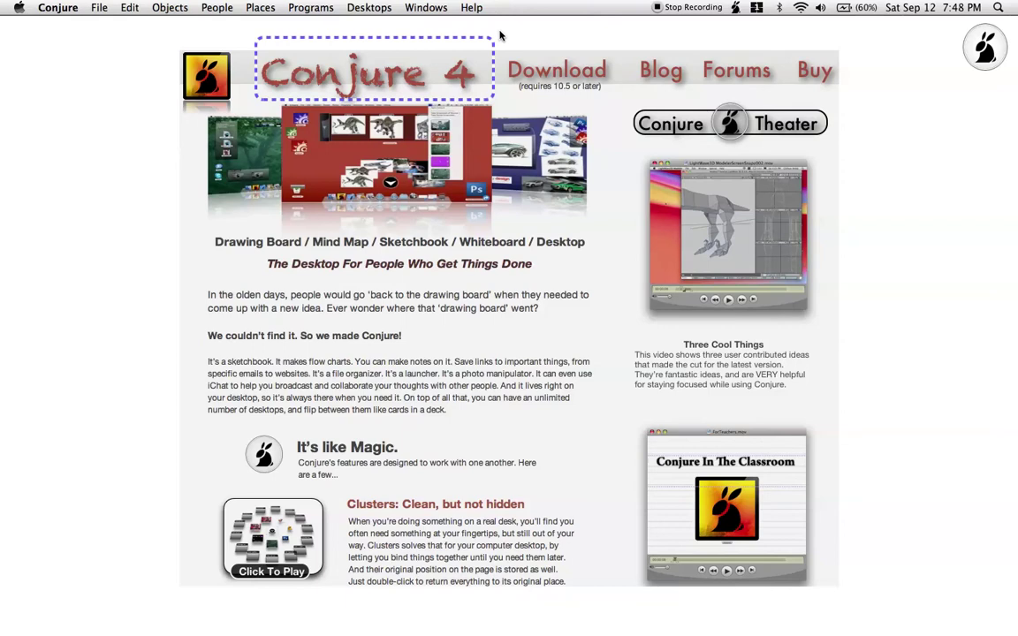
{"action": "left_click_drag", "start_coordinate": [501, 37], "coordinate": [615, 99]}
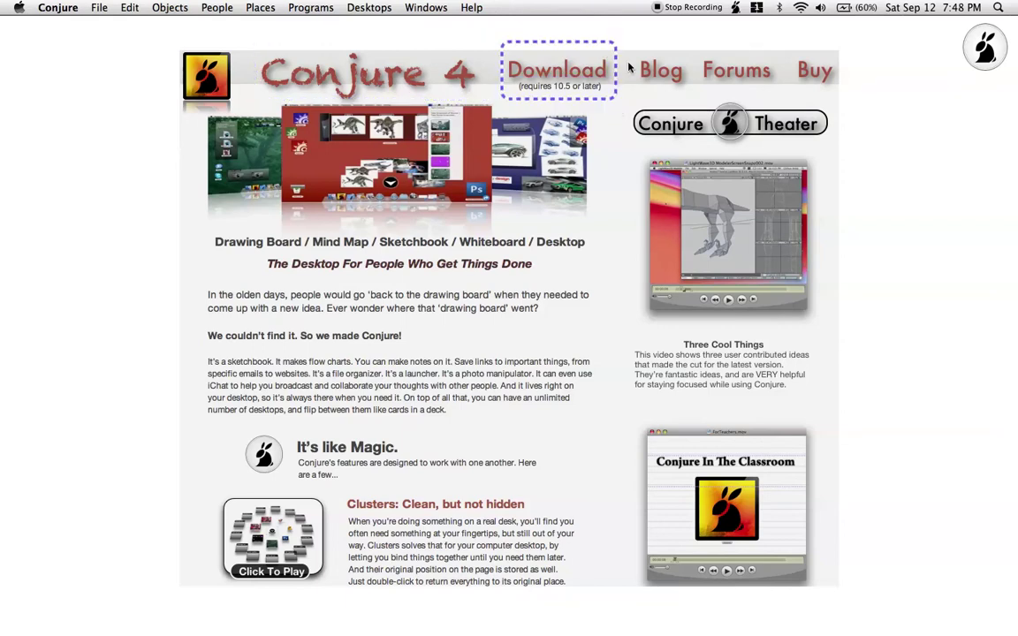
{"action": "left_click_drag", "start_coordinate": [625, 41], "coordinate": [623, 156]}
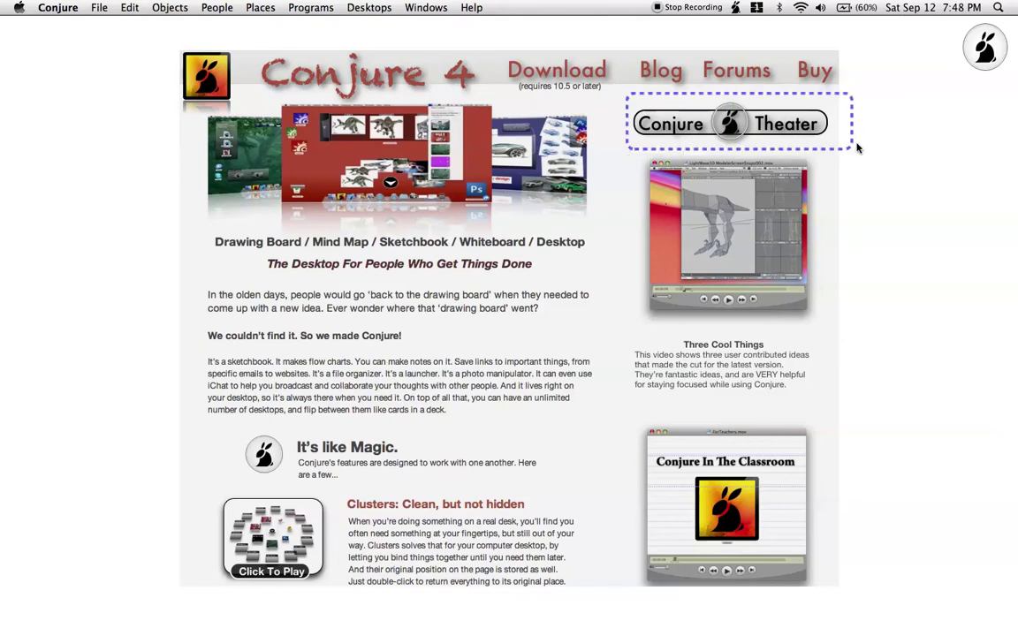
Step: Cut out the two video thumbnails, the caption, the Clusters text and thumbnail, the It's like Magic block, the intro text and the banner
{"action": "left_click_drag", "start_coordinate": [848, 140], "coordinate": [618, 335]}
{"action": "left_click_drag", "start_coordinate": [621, 405], "coordinate": [829, 607]}
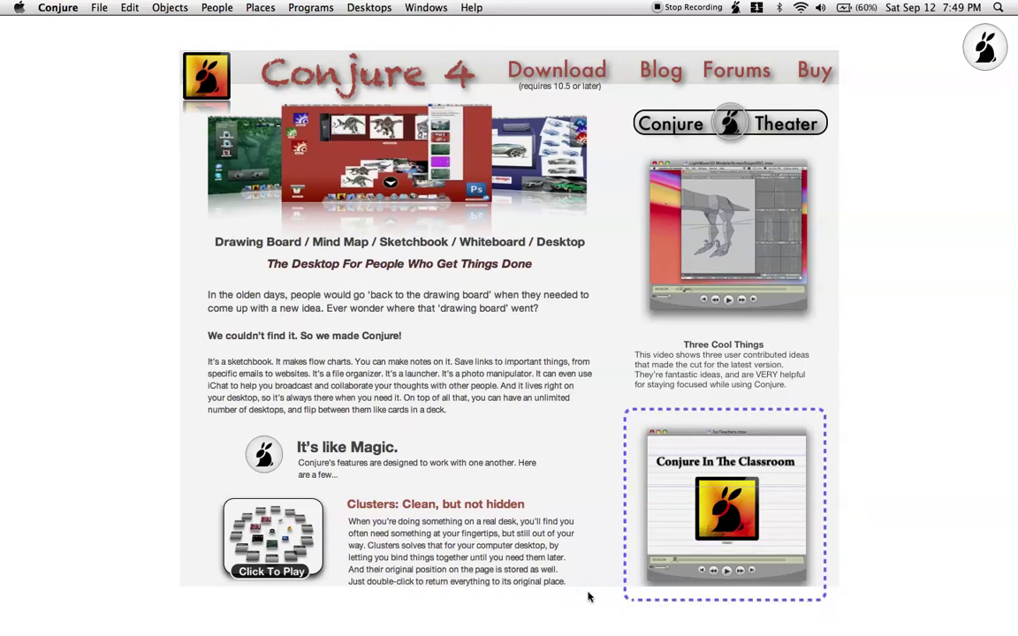
{"action": "left_click_drag", "start_coordinate": [584, 605], "coordinate": [343, 500]}
{"action": "left_click_drag", "start_coordinate": [228, 424], "coordinate": [569, 492]}
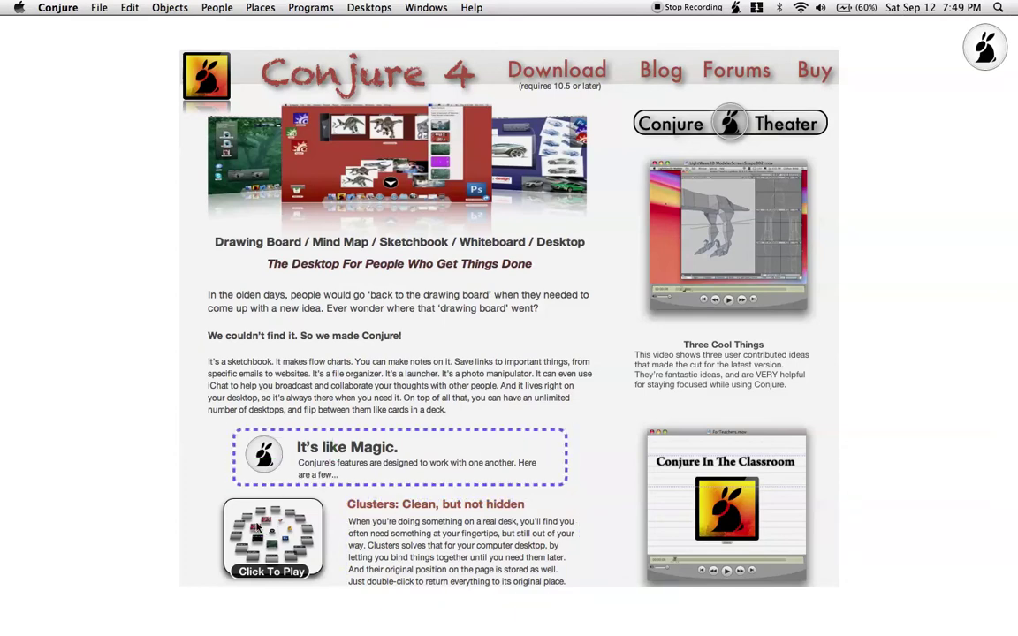
{"action": "left_click_drag", "start_coordinate": [214, 487], "coordinate": [329, 592]}
{"action": "mouse_move", "coordinate": [196, 228]}
{"action": "left_mouse_down"}
{"action": "mouse_move", "coordinate": [393, 320]}
{"action": "mouse_move", "coordinate": [543, 371]}
{"action": "mouse_move", "coordinate": [613, 422]}
{"action": "left_mouse_up"}
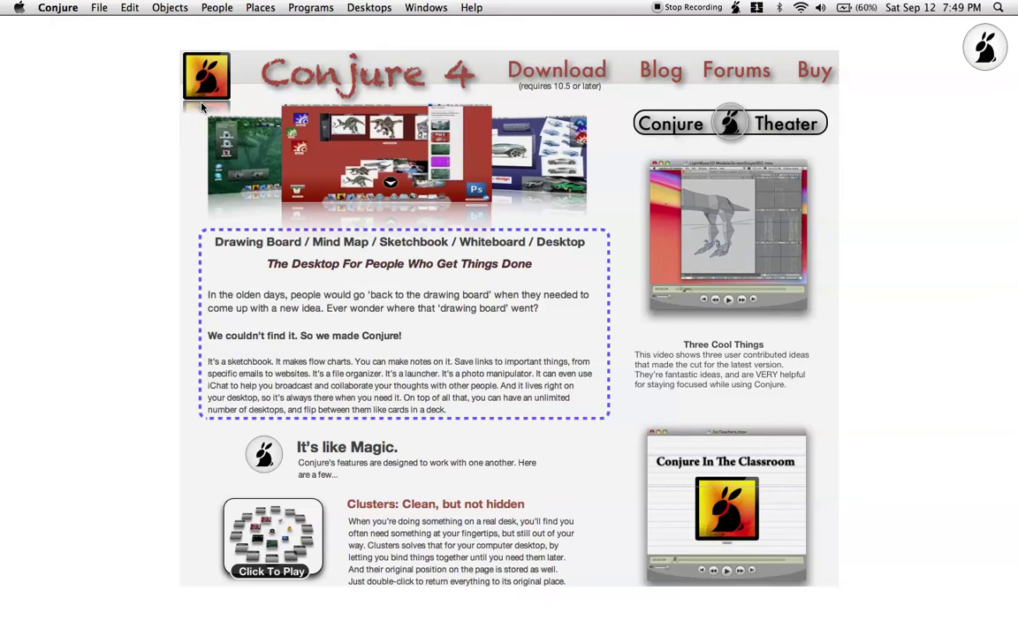
{"action": "left_click_drag", "start_coordinate": [199, 102], "coordinate": [602, 233]}
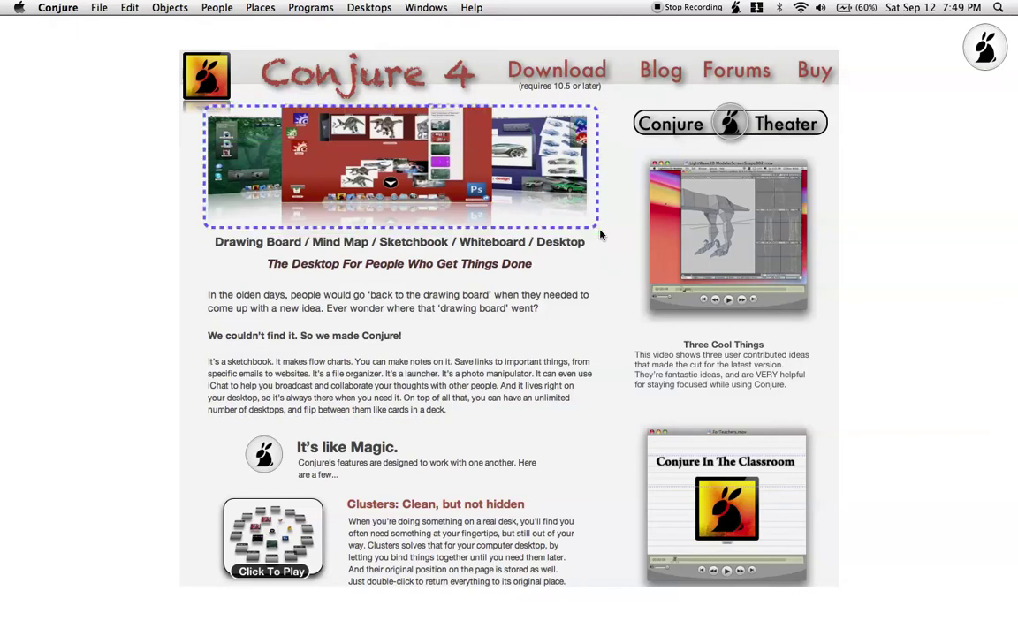
Step: Move the original screenshot into the round rabbit cluster in the desktop's upper-right corner, leaving only the cut pieces on the page
{"action": "left_click", "coordinate": [984, 173]}
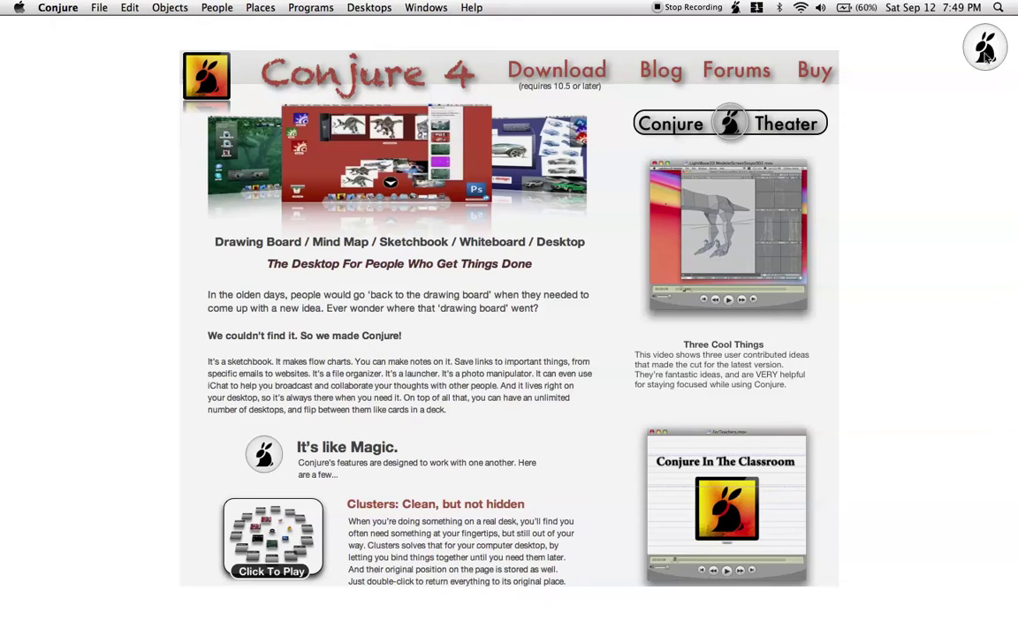
{"action": "left_click_drag", "start_coordinate": [916, 101], "coordinate": [999, 22]}
{"action": "left_click", "coordinate": [964, 76]}
{"action": "left_click_drag", "start_coordinate": [612, 433], "coordinate": [995, 58]}
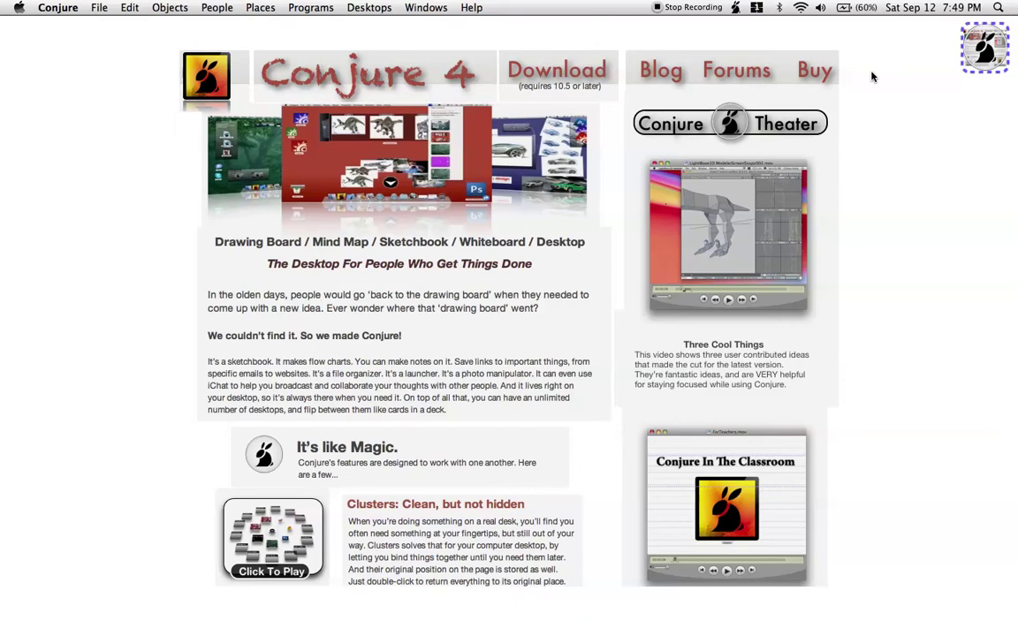
Step: Select all the cut pieces and create an organizer for them in the desktop's lower-left corner
{"action": "left_click_drag", "start_coordinate": [871, 77], "coordinate": [112, 549]}
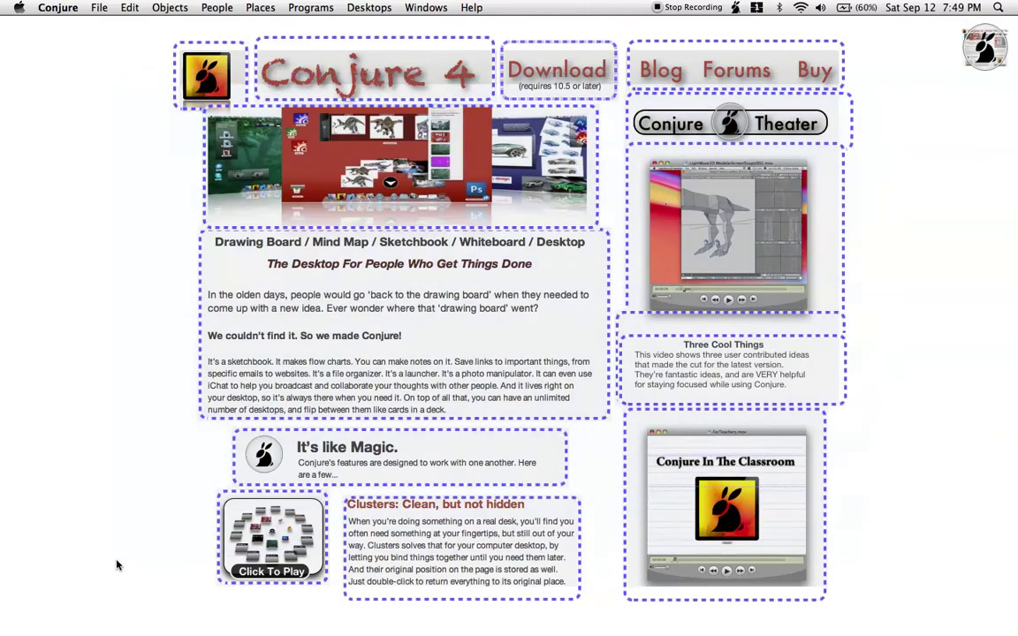
{"action": "left_click", "coordinate": [182, 7]}
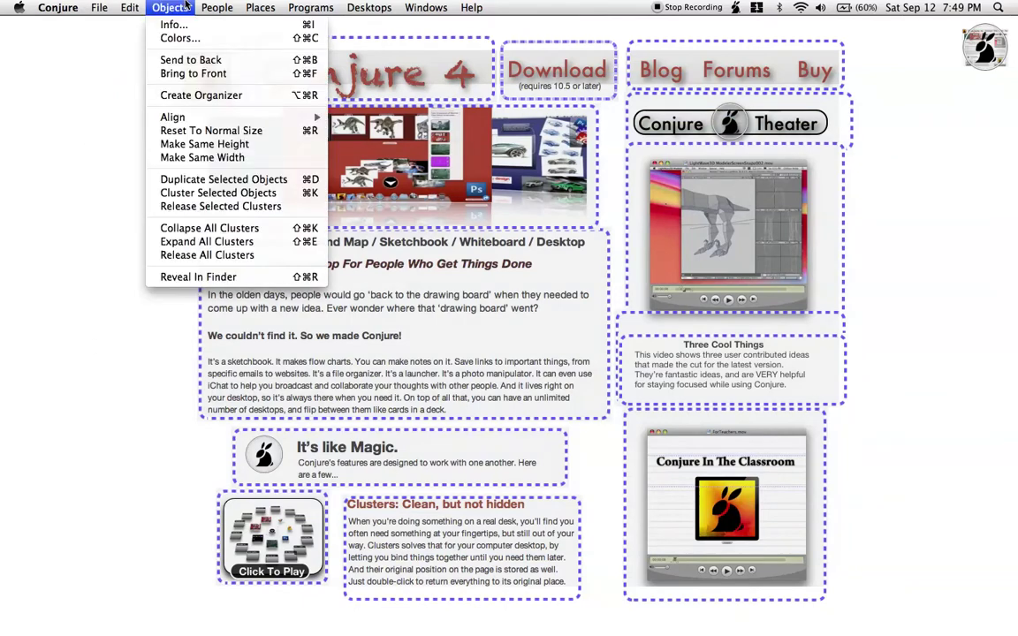
{"action": "left_click", "coordinate": [163, 97]}
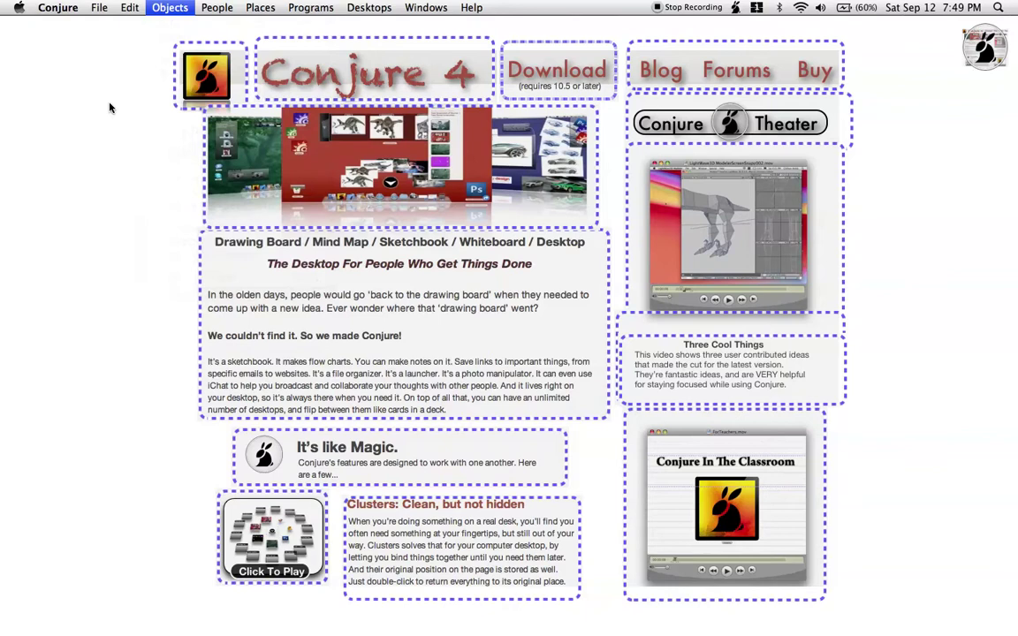
{"action": "left_click_drag", "start_coordinate": [124, 103], "coordinate": [69, 570]}
Step: Create a second organizer from all the pieces and place it in the desktop's upper-left corner
{"action": "left_click_drag", "start_coordinate": [138, 568], "coordinate": [709, 64]}
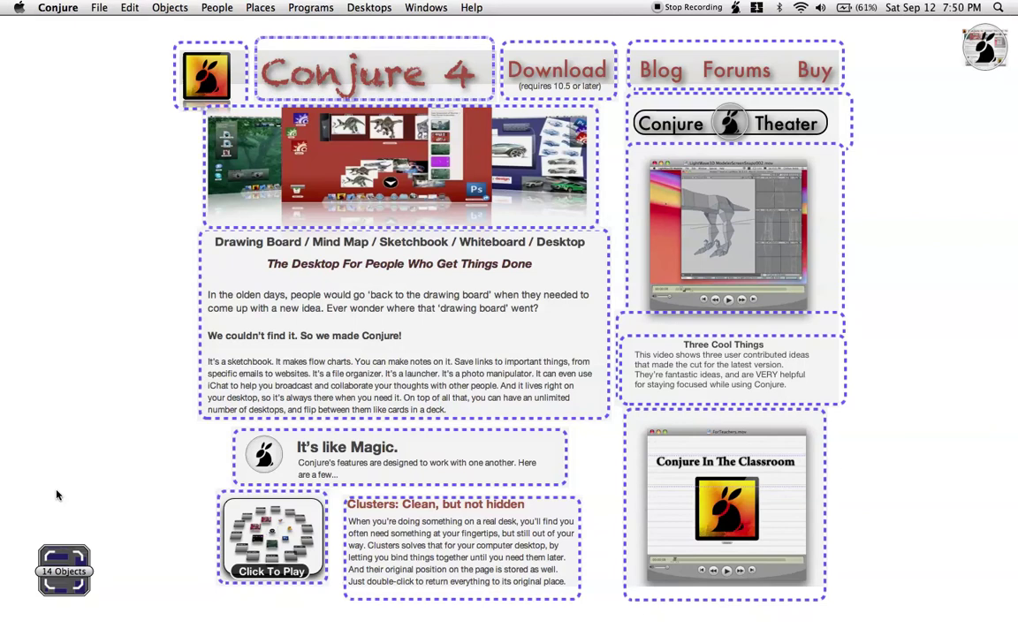
{"action": "key", "text": "c"}
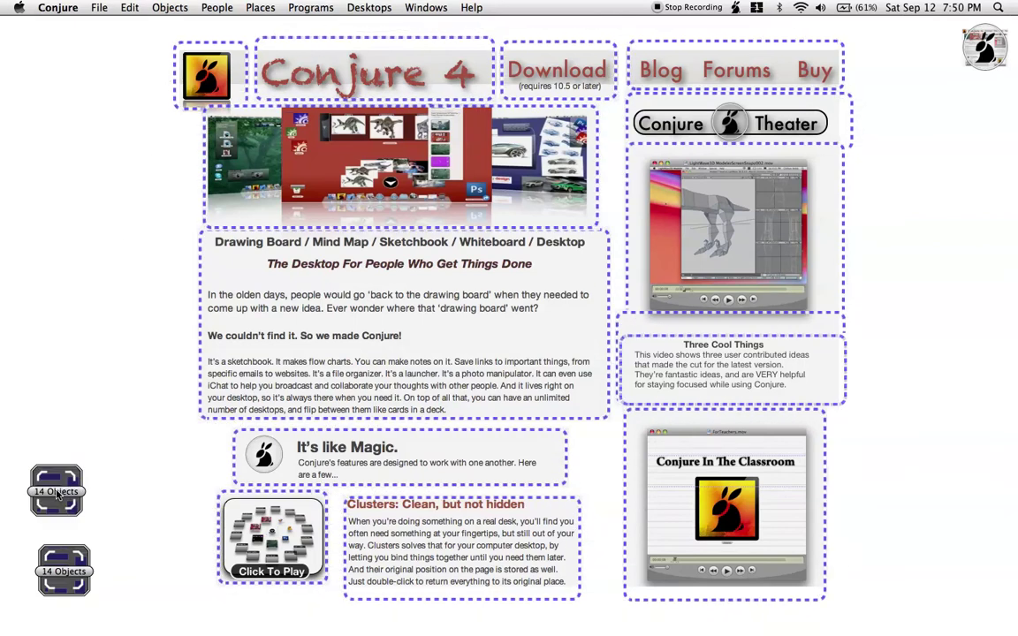
{"action": "left_click_drag", "start_coordinate": [56, 493], "coordinate": [53, 66]}
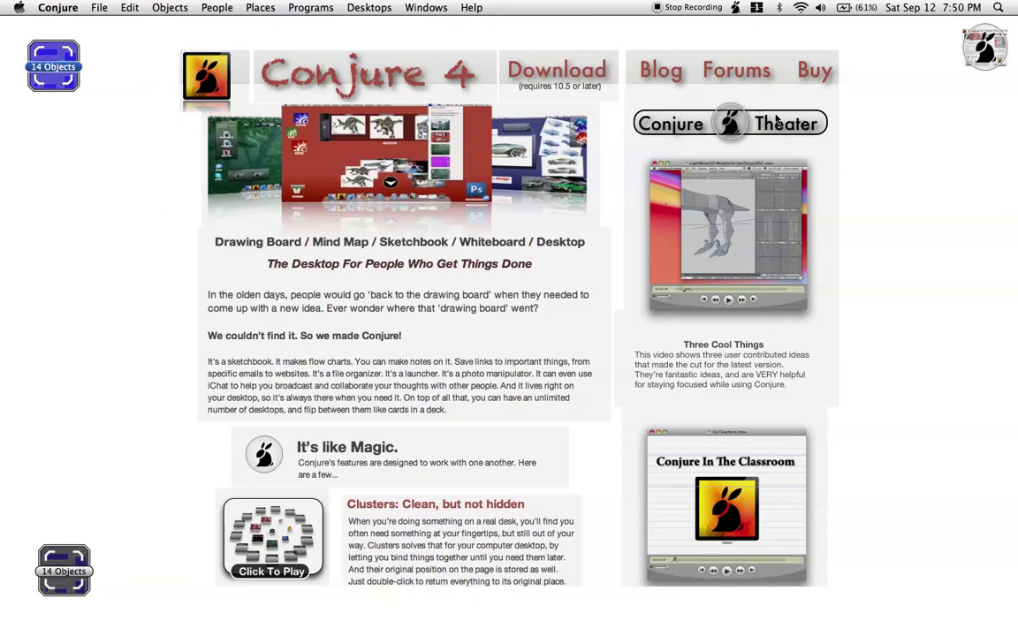
Step: Swap the page columns, moving the video column to the left and the main content right, with the logo beside the Download link
{"action": "left_click_drag", "start_coordinate": [888, 73], "coordinate": [165, 503]}
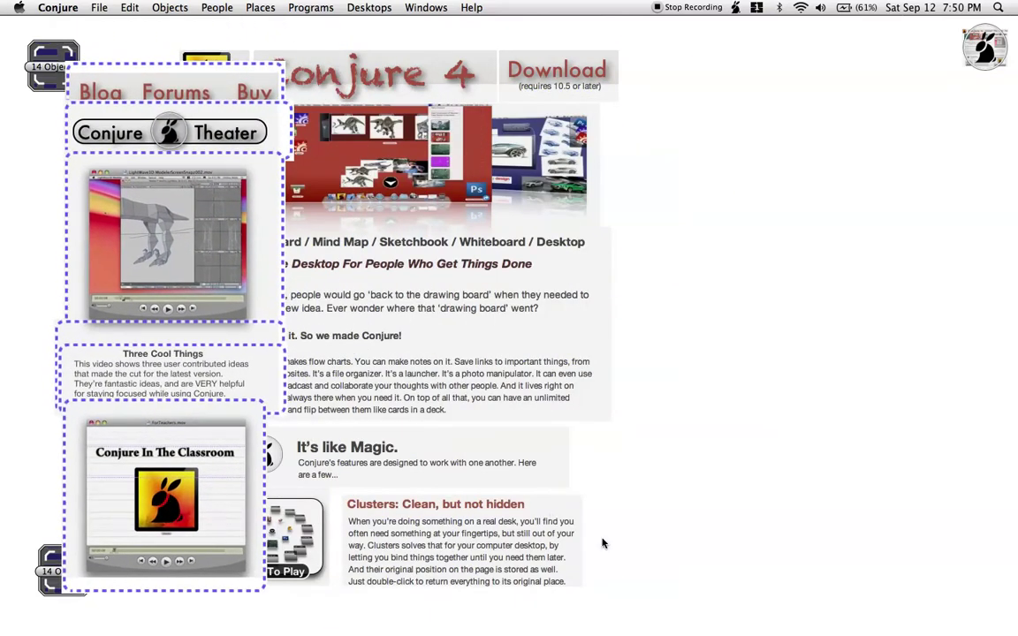
{"action": "left_click_drag", "start_coordinate": [647, 574], "coordinate": [526, 82]}
{"action": "left_click_drag", "start_coordinate": [204, 64], "coordinate": [856, 67]}
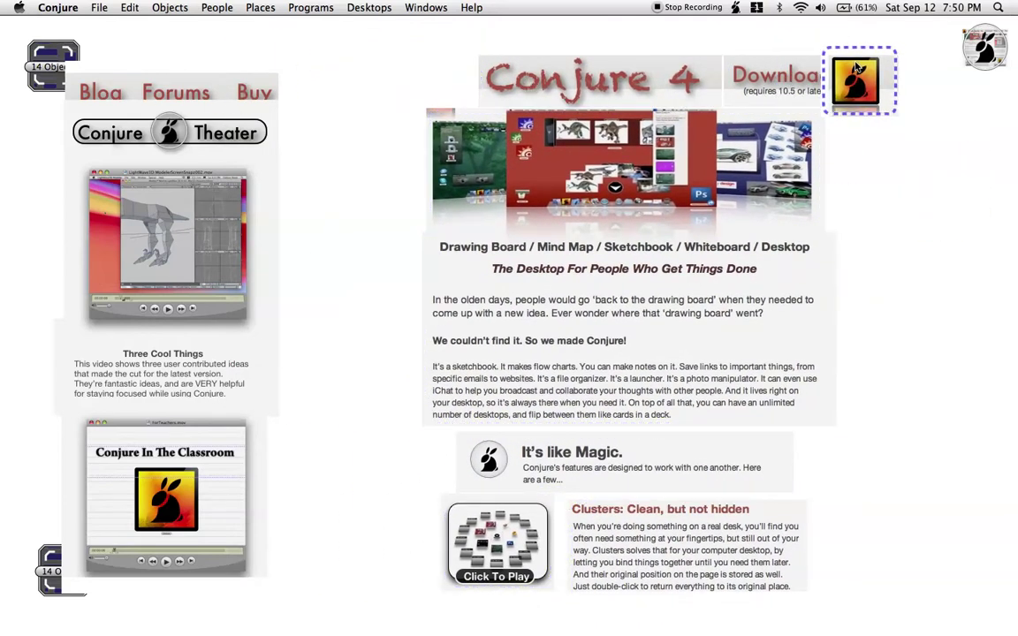
Step: Move the Blog/Forums/Buy links and the video column next to the main content, and shift the banner slightly right
{"action": "left_click_drag", "start_coordinate": [261, 83], "coordinate": [444, 70]}
{"action": "left_click_drag", "start_coordinate": [339, 142], "coordinate": [192, 497]}
{"action": "left_click_drag", "start_coordinate": [192, 497], "coordinate": [362, 501]}
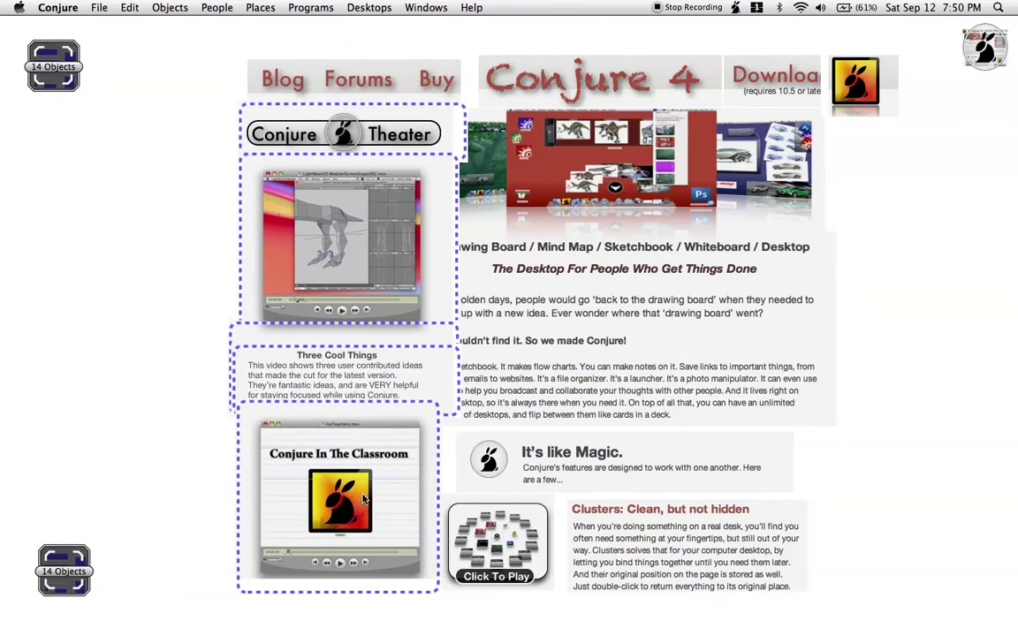
{"action": "left_click", "coordinate": [606, 231]}
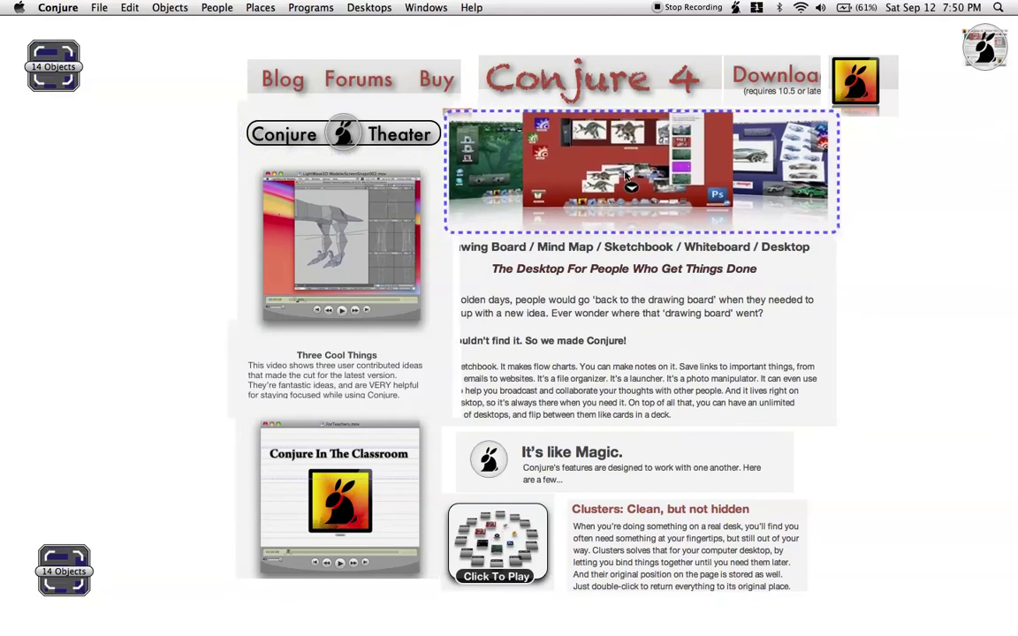
{"action": "left_click", "coordinate": [882, 159]}
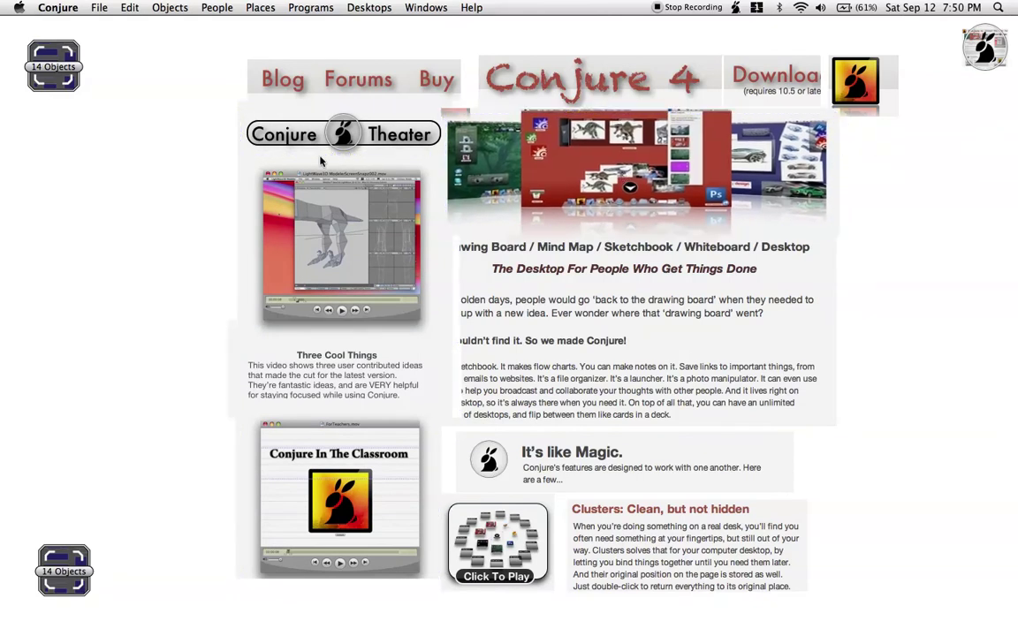
Step: Select all the rearranged pieces and create another organizer directly below the one in the upper-left corner
{"action": "left_click_drag", "start_coordinate": [215, 64], "coordinate": [888, 589]}
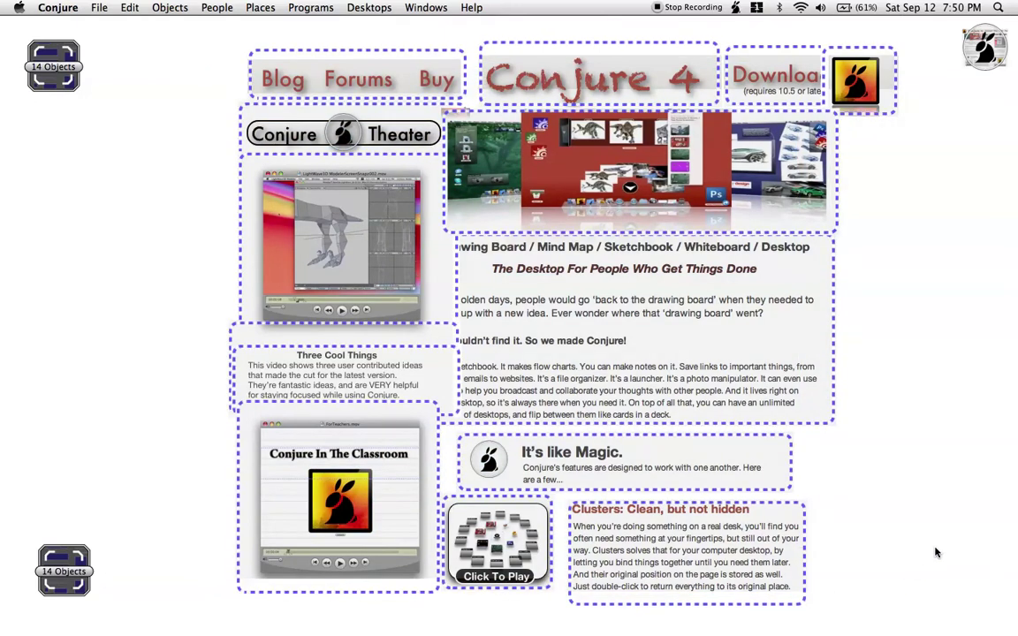
{"action": "key", "text": "super+g"}
{"action": "left_click_drag", "start_coordinate": [934, 542], "coordinate": [48, 107]}
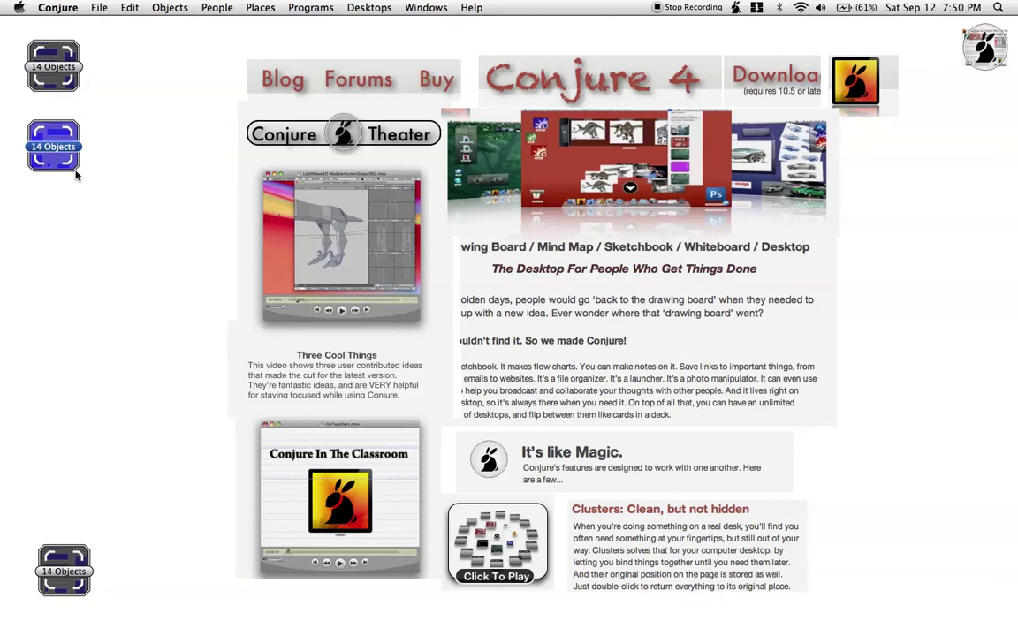
{"action": "mouse_move", "coordinate": [67, 162]}
{"action": "left_mouse_down"}
{"action": "mouse_move", "coordinate": [281, 345]}
{"action": "mouse_move", "coordinate": [347, 377]}
{"action": "mouse_move", "coordinate": [259, 338]}
{"action": "mouse_move", "coordinate": [120, 129]}
{"action": "mouse_move", "coordinate": [92, 176]}
{"action": "mouse_move", "coordinate": [376, 463]}
{"action": "mouse_move", "coordinate": [389, 492]}
{"action": "mouse_move", "coordinate": [586, 602]}
{"action": "mouse_move", "coordinate": [241, 242]}
{"action": "mouse_move", "coordinate": [113, 201]}
{"action": "mouse_move", "coordinate": [70, 162]}
{"action": "left_mouse_up"}
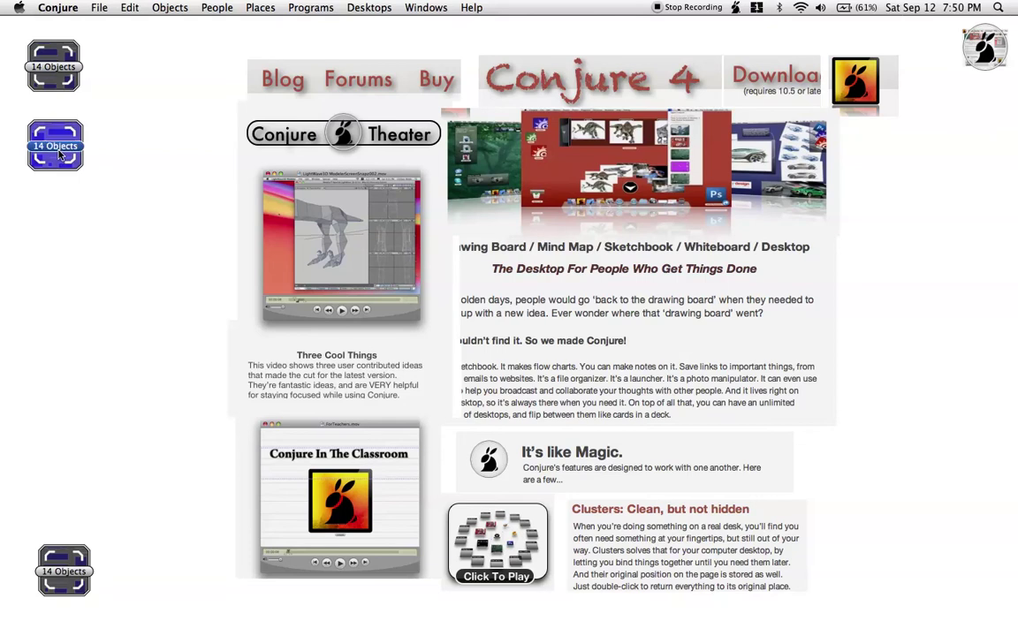
Step: Open the information for the new organizer and rename it "Better"
{"action": "key", "text": "super+i"}
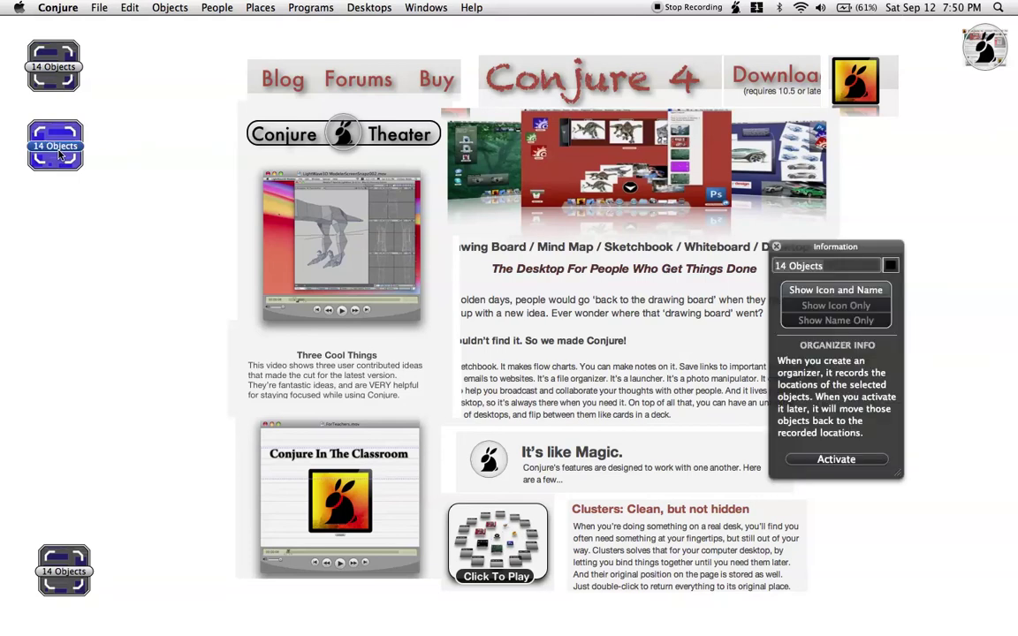
{"action": "left_click_drag", "start_coordinate": [859, 265], "coordinate": [216, 136]}
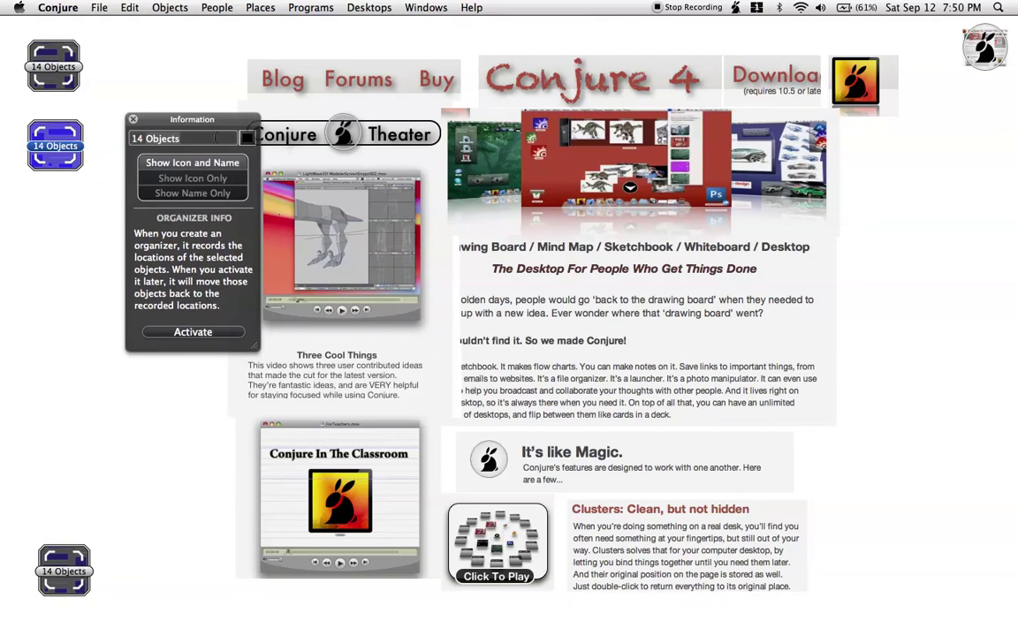
{"action": "triple_click", "coordinate": [215, 137]}
{"action": "type", "text": "Better"}
{"action": "key", "text": "Return"}
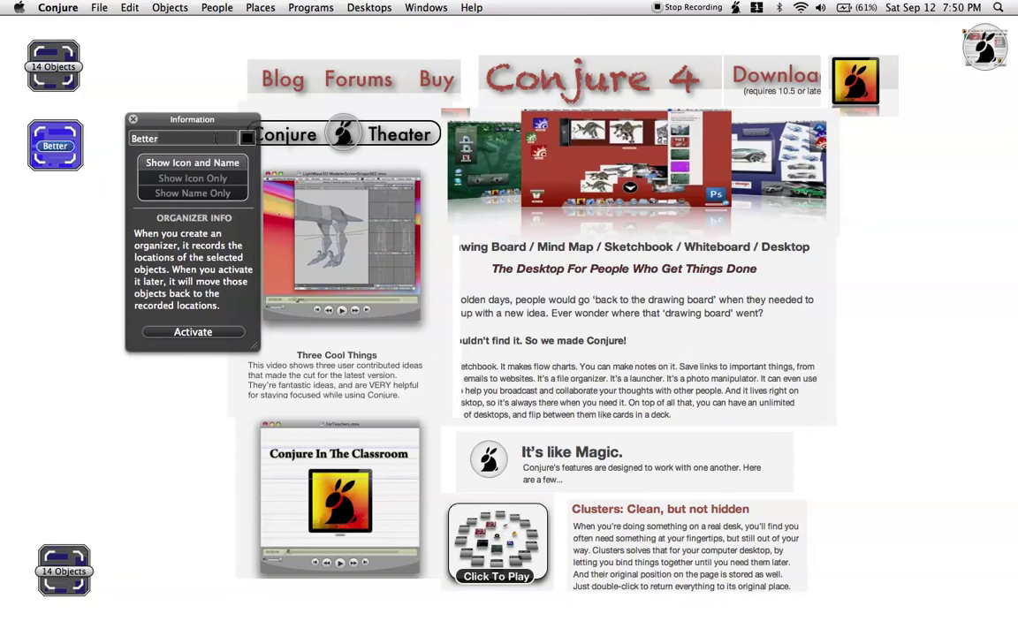
Step: Rename the organizer in the upper-left corner to "Best" and close its information window
{"action": "left_click", "coordinate": [59, 65]}
{"action": "left_click", "coordinate": [186, 138]}
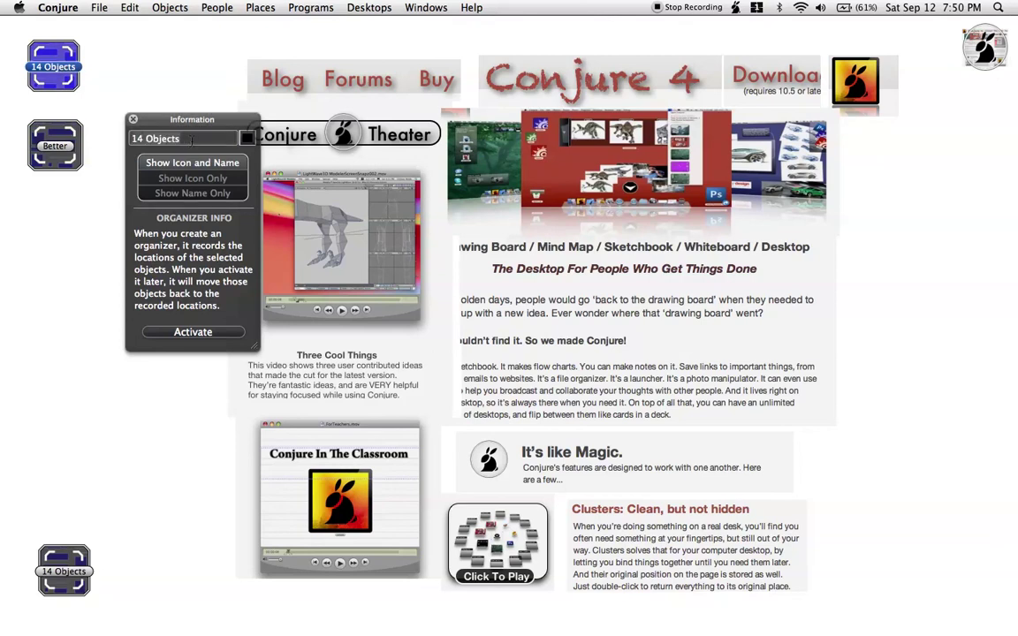
{"action": "triple_click", "coordinate": [191, 139]}
{"action": "type", "text": "Best"}
{"action": "key", "text": "Return"}
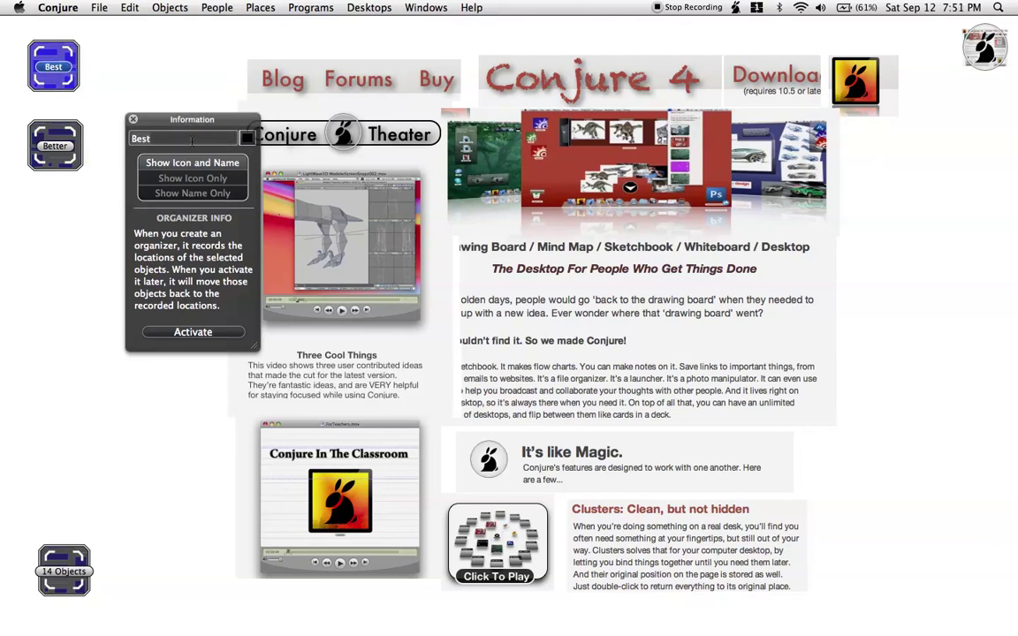
{"action": "left_click", "coordinate": [132, 120]}
Step: Select all the web page pieces and group them into a cluster
{"action": "left_click_drag", "start_coordinate": [181, 51], "coordinate": [884, 546]}
{"action": "key", "text": "super+k"}
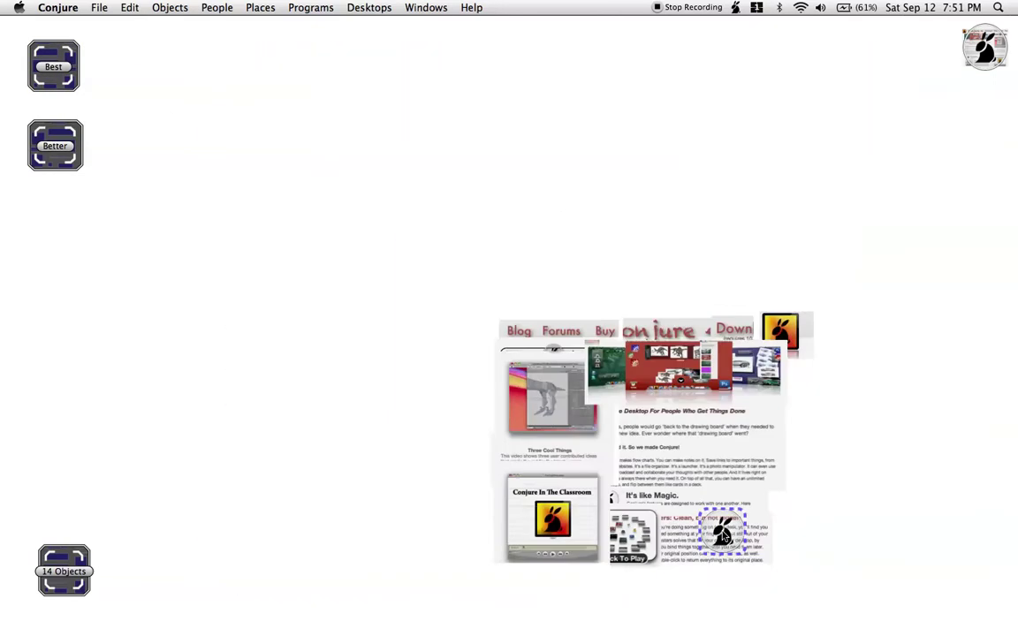
Step: Move the cluster of web page pieces into the lower-right corner of the desktop and deselect it
{"action": "left_click_drag", "start_coordinate": [722, 535], "coordinate": [990, 605]}
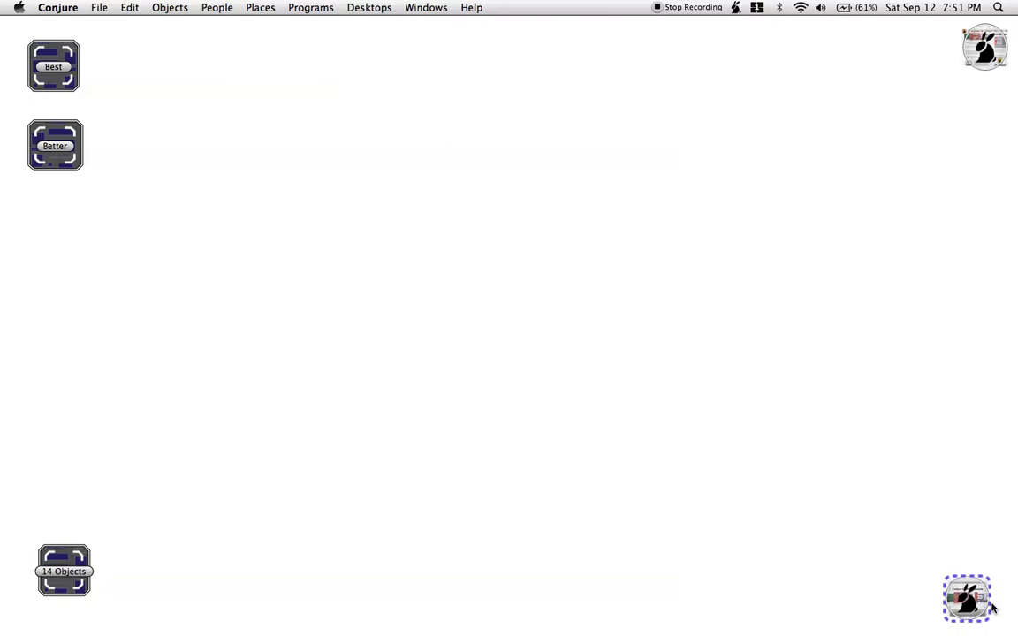
{"action": "left_click", "coordinate": [942, 563]}
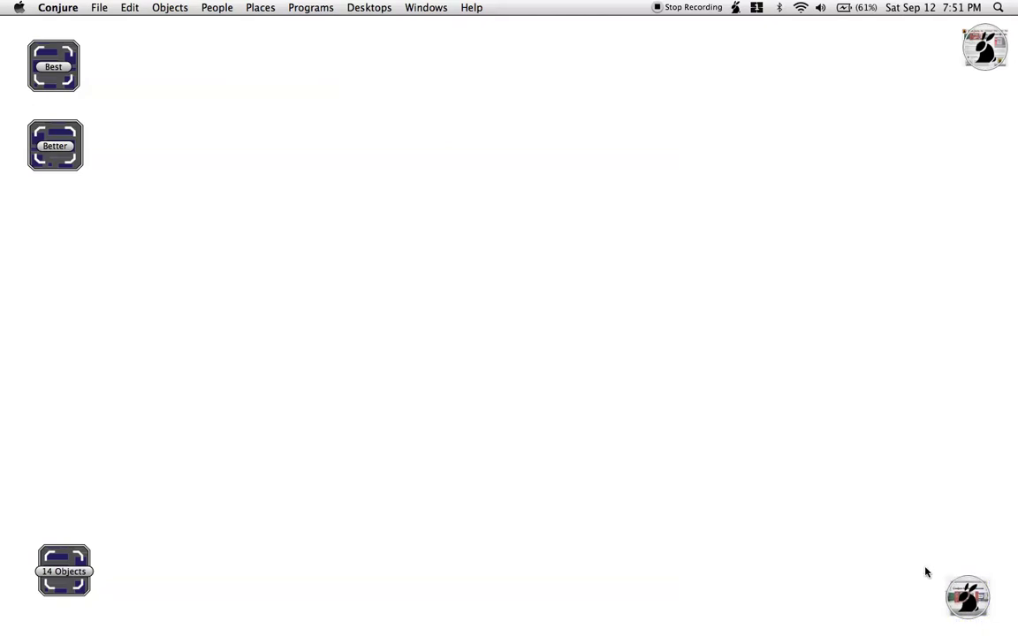
Step: Expand the lower-right and upper-right clusters to view the pieces inside, and collapse both again
{"action": "left_click", "coordinate": [979, 601]}
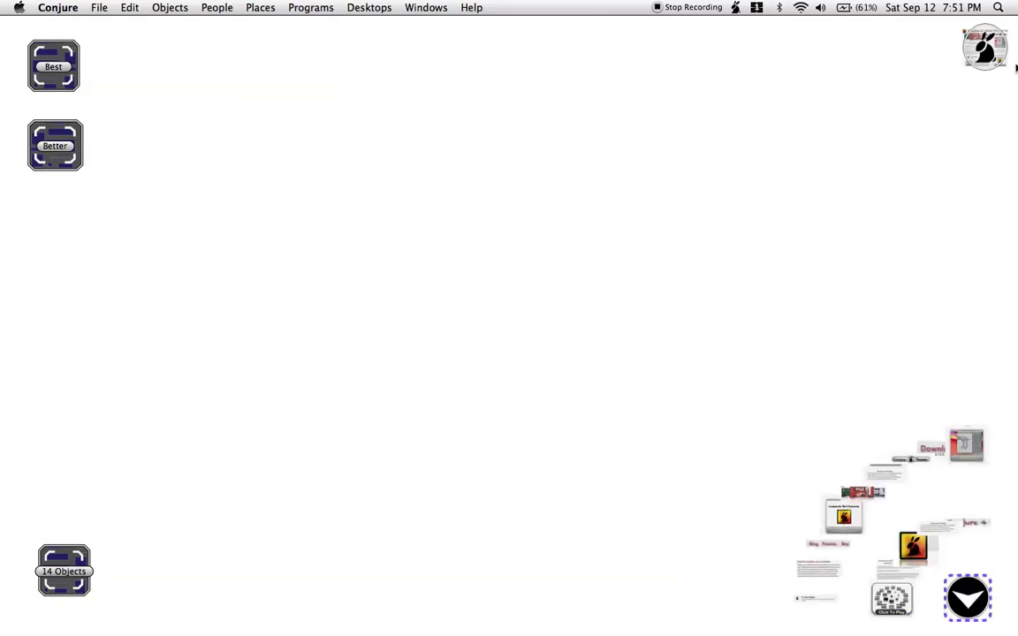
{"action": "left_click", "coordinate": [986, 48]}
{"action": "left_click", "coordinate": [987, 49]}
{"action": "left_click", "coordinate": [986, 49]}
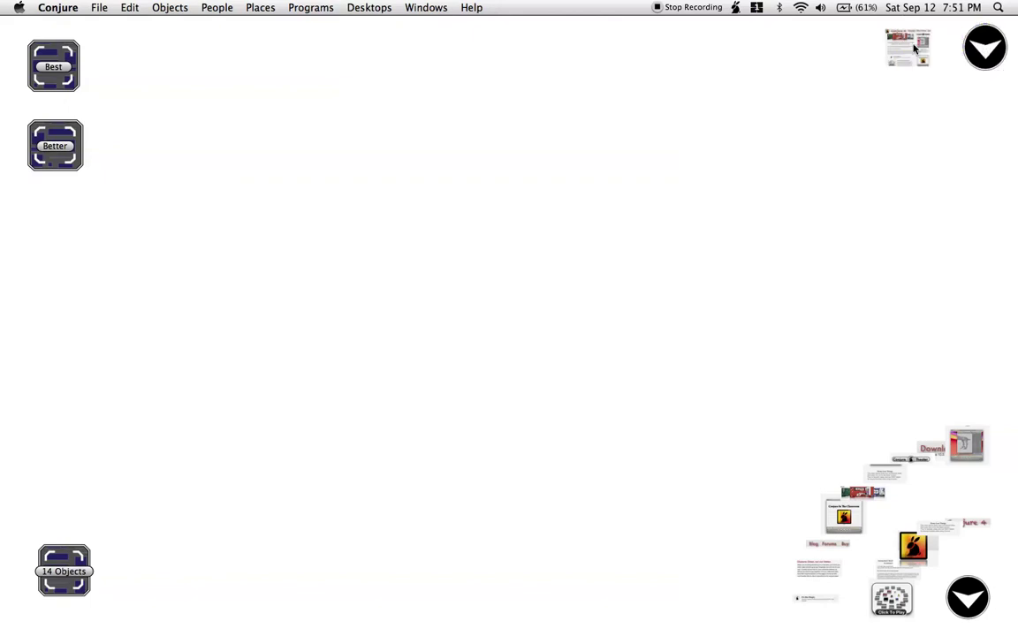
{"action": "left_click", "coordinate": [913, 46]}
{"action": "left_click", "coordinate": [994, 48]}
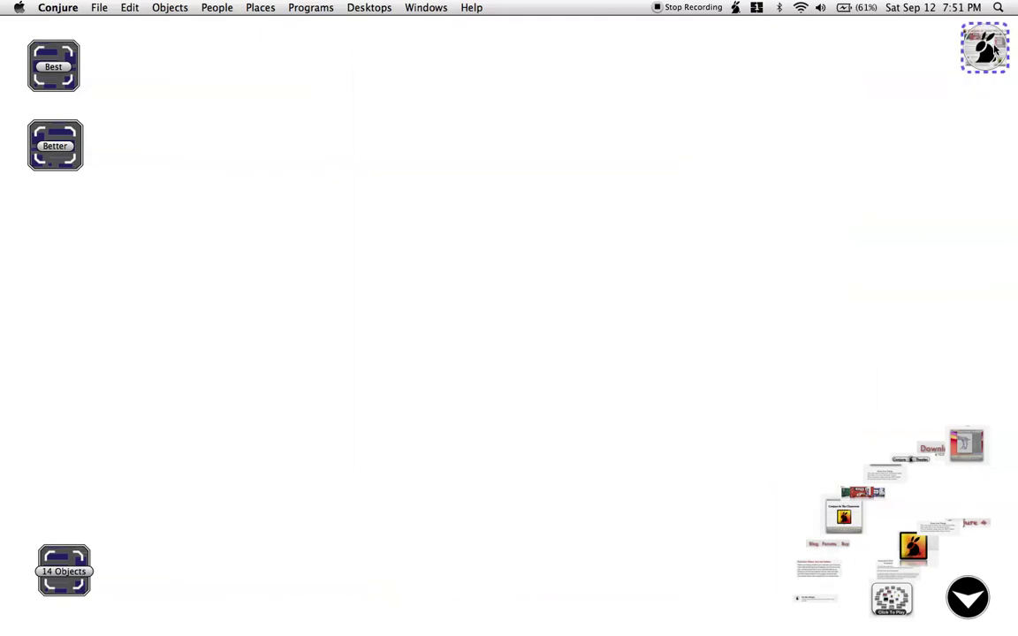
{"action": "left_click", "coordinate": [970, 599]}
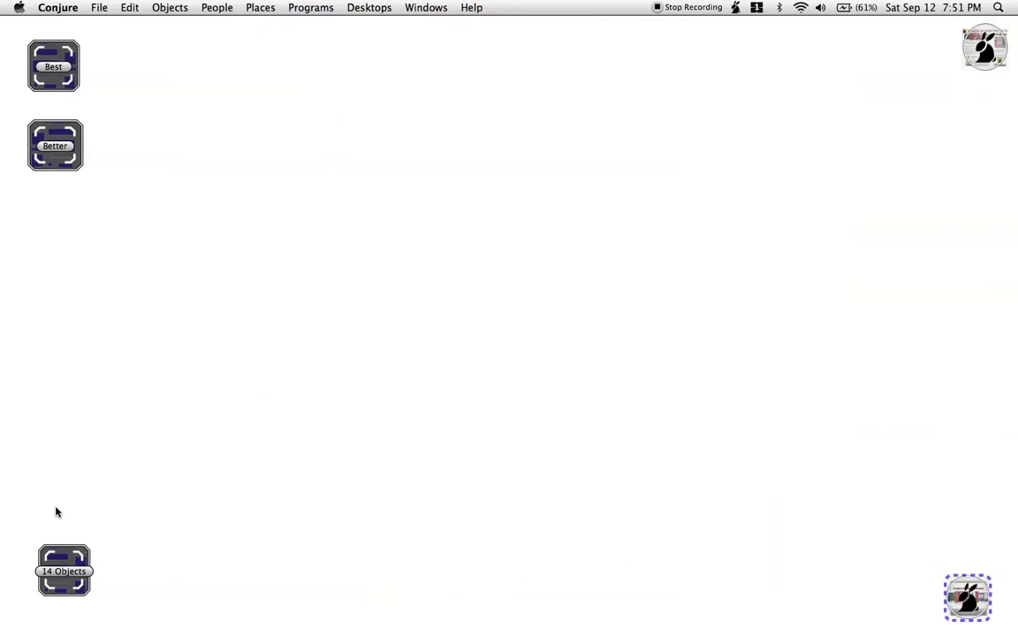
Step: Lay the clustered pieces out with the "Best" organizer, and switch them to the "Better" layout
{"action": "left_click", "coordinate": [54, 70]}
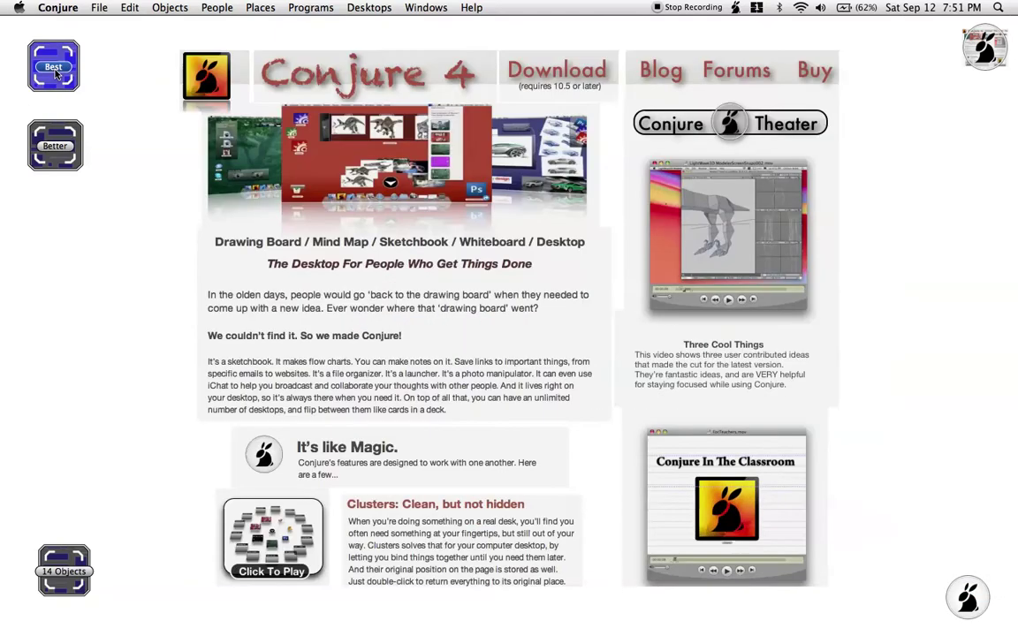
{"action": "left_click", "coordinate": [55, 150]}
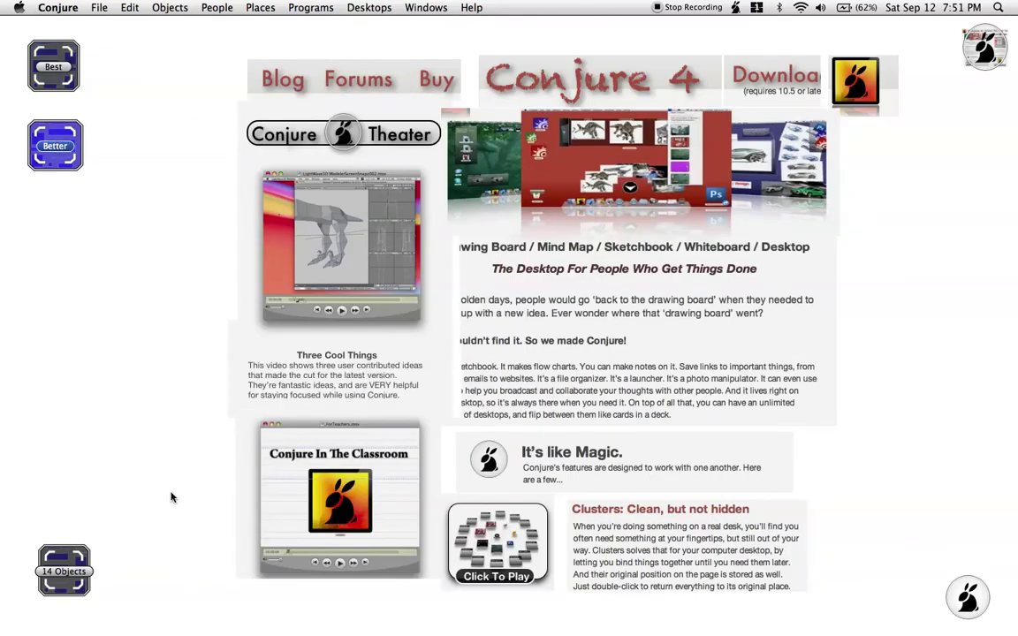
Step: Scatter the pieces into a third layout, moving the bottom row up, the description down and the upper video beside it
{"action": "left_click_drag", "start_coordinate": [172, 498], "coordinate": [738, 103]}
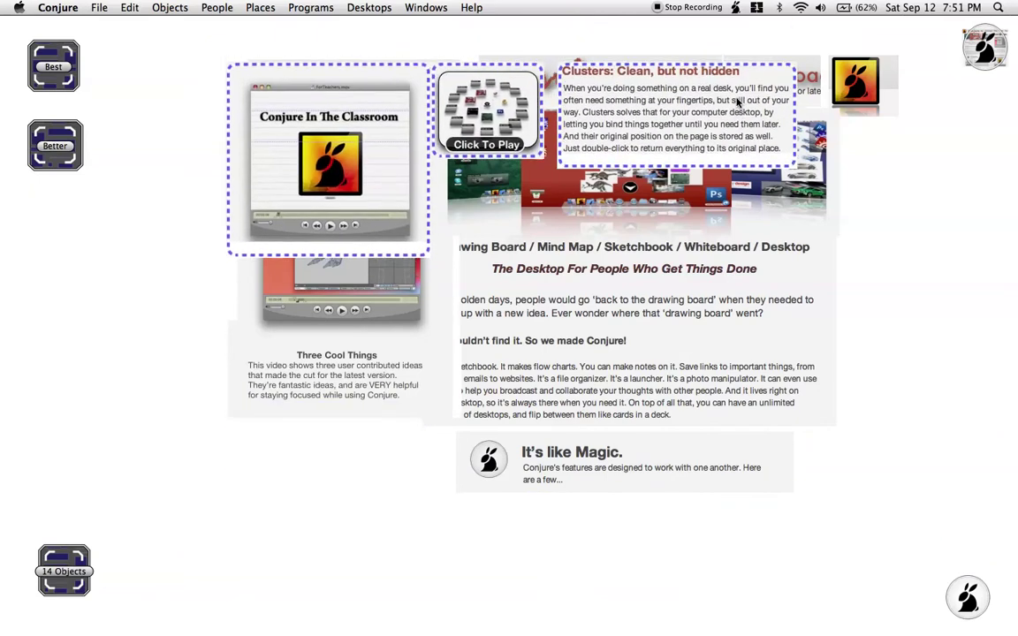
{"action": "mouse_move", "coordinate": [832, 286]}
{"action": "left_mouse_down"}
{"action": "mouse_move", "coordinate": [735, 434]}
{"action": "mouse_move", "coordinate": [634, 440]}
{"action": "mouse_move", "coordinate": [689, 349]}
{"action": "left_mouse_up"}
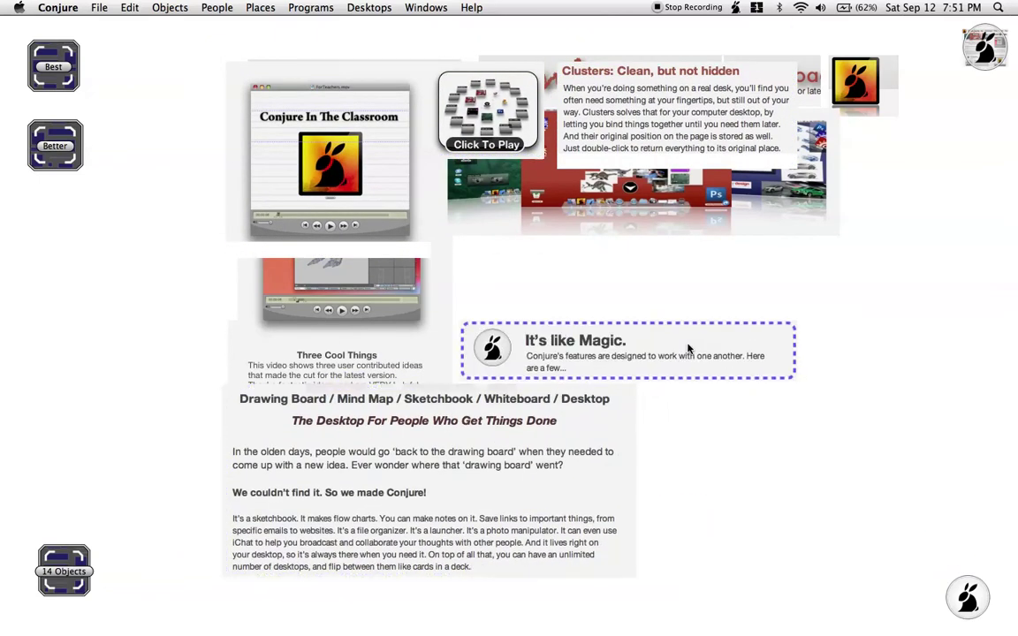
{"action": "mouse_move", "coordinate": [336, 305]}
{"action": "left_mouse_down"}
{"action": "mouse_move", "coordinate": [682, 405]}
{"action": "mouse_move", "coordinate": [768, 540]}
{"action": "left_mouse_up"}
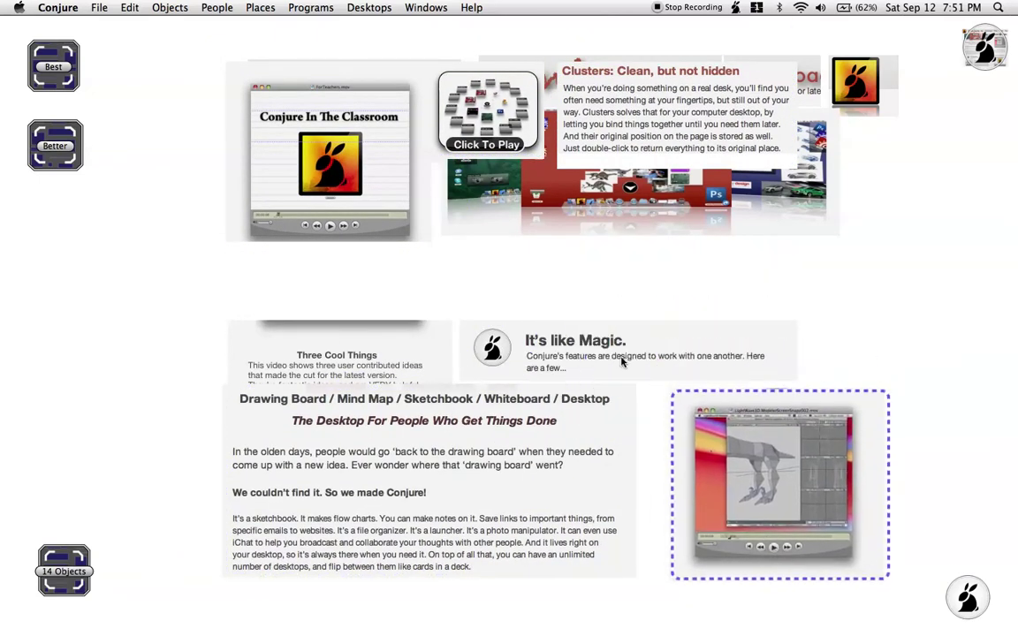
Step: Select the scattered pieces, create an organizer for them and place it directly below "Better"
{"action": "left_click_drag", "start_coordinate": [153, 91], "coordinate": [818, 517]}
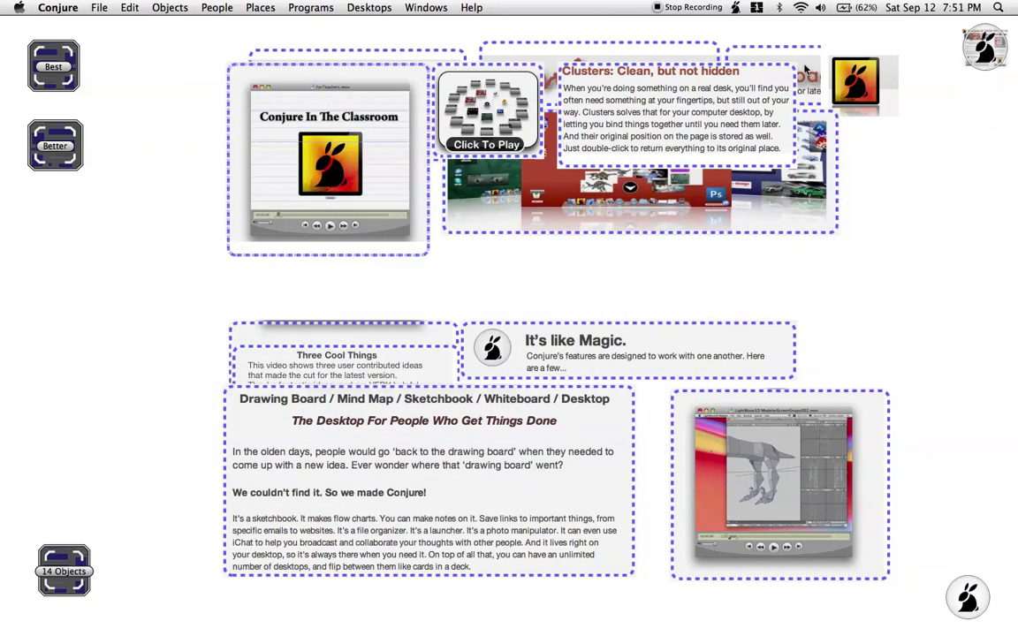
{"action": "key", "text": "super+g"}
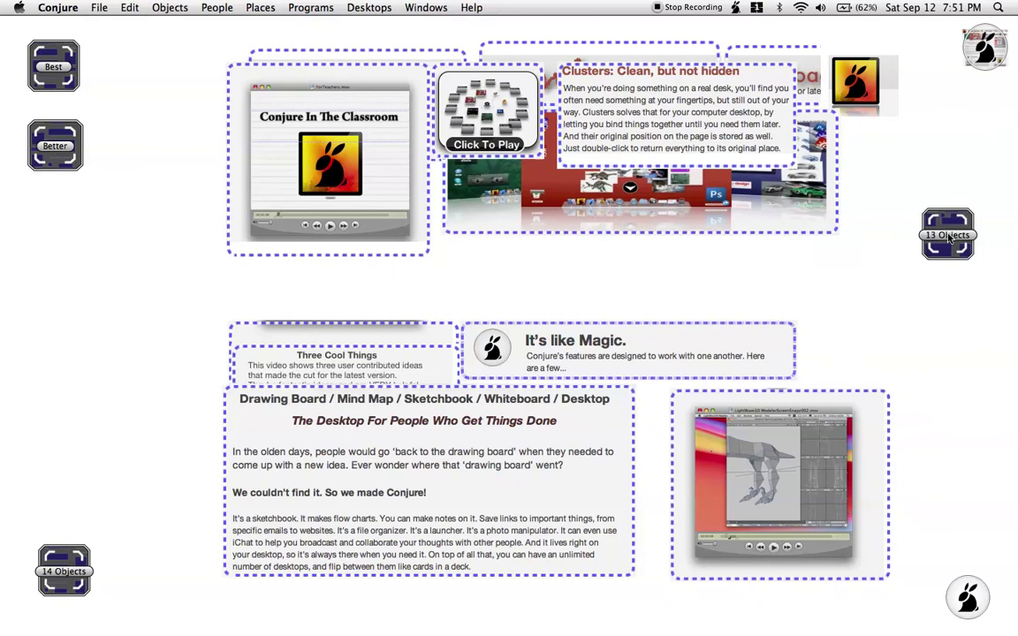
{"action": "left_click_drag", "start_coordinate": [946, 235], "coordinate": [39, 239]}
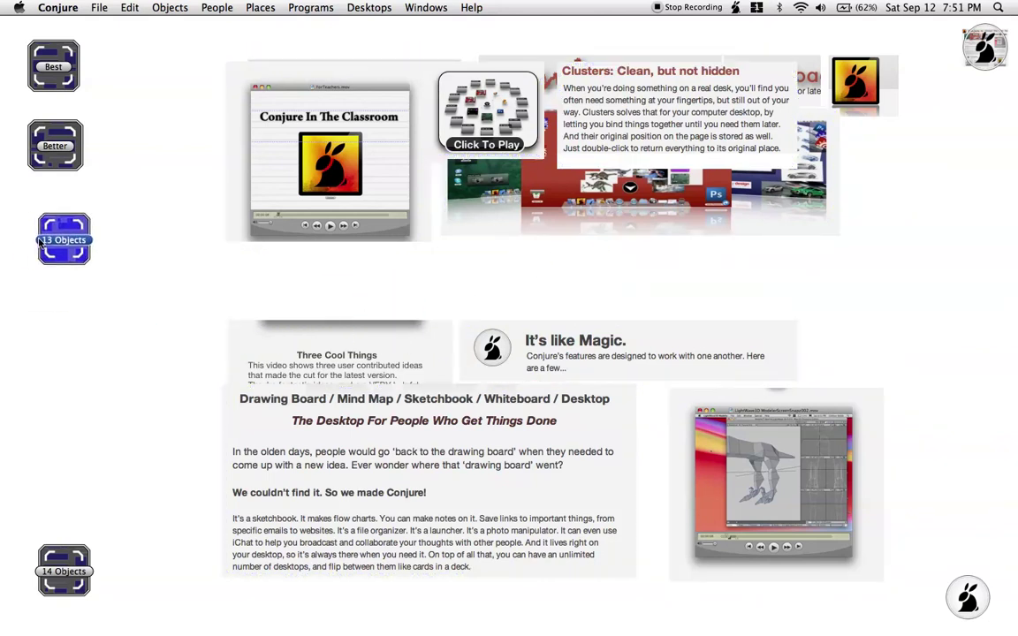
Step: Switch the pieces through the "Better" layout and the new organizer's layout, ending on "Best"
{"action": "double_click", "coordinate": [51, 142]}
{"action": "double_click", "coordinate": [68, 221]}
{"action": "left_click", "coordinate": [53, 75]}
{"action": "double_click", "coordinate": [53, 75]}
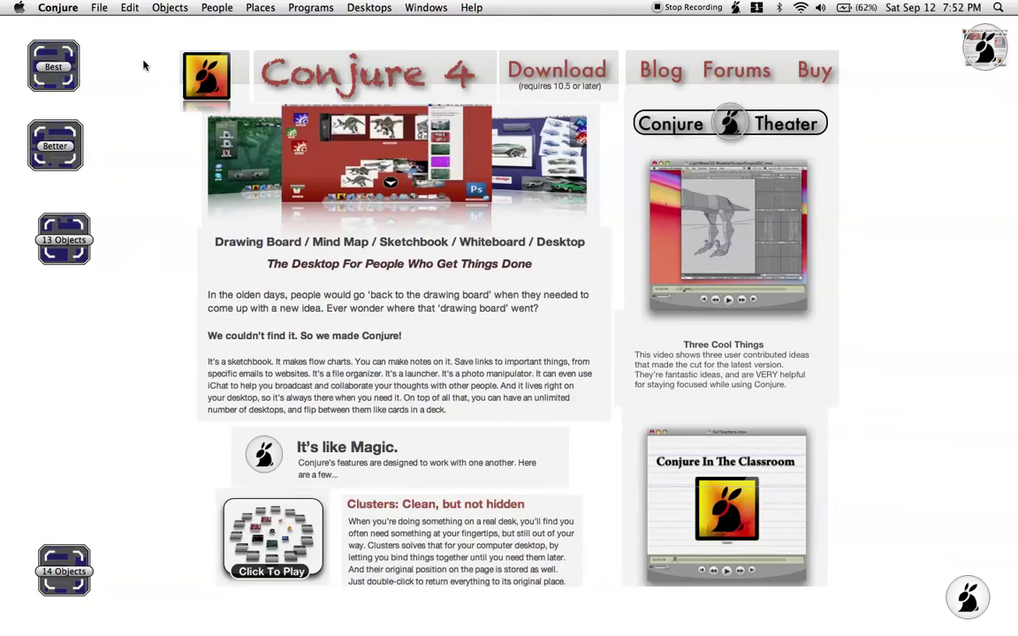
Step: Select all four organizers, group them into a cluster near the lower-left corner and expand it
{"action": "left_click_drag", "start_coordinate": [139, 55], "coordinate": [51, 606]}
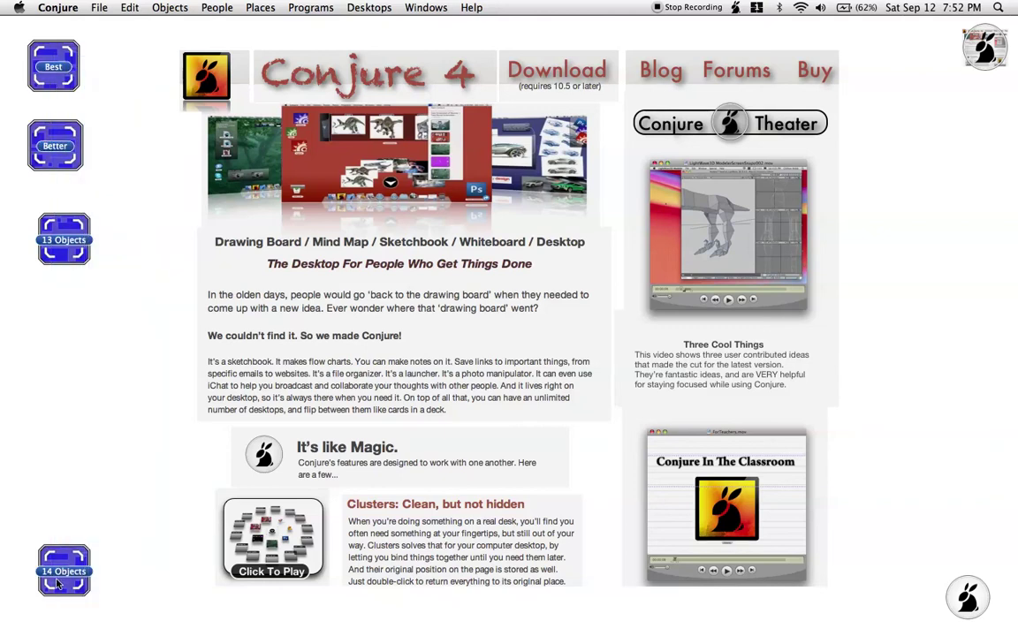
{"action": "key", "text": "super+k"}
{"action": "left_click", "coordinate": [57, 580]}
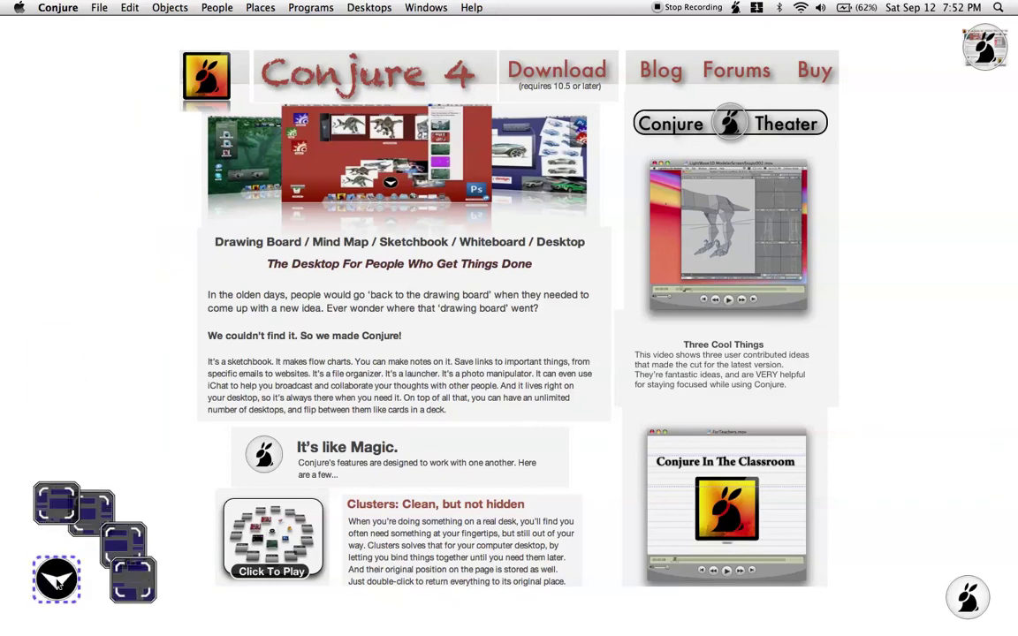
Step: Try out the organizers inside the expanded cluster, return the pieces to the original page layout and collapse the cluster
{"action": "left_click", "coordinate": [60, 504]}
{"action": "left_click", "coordinate": [101, 515]}
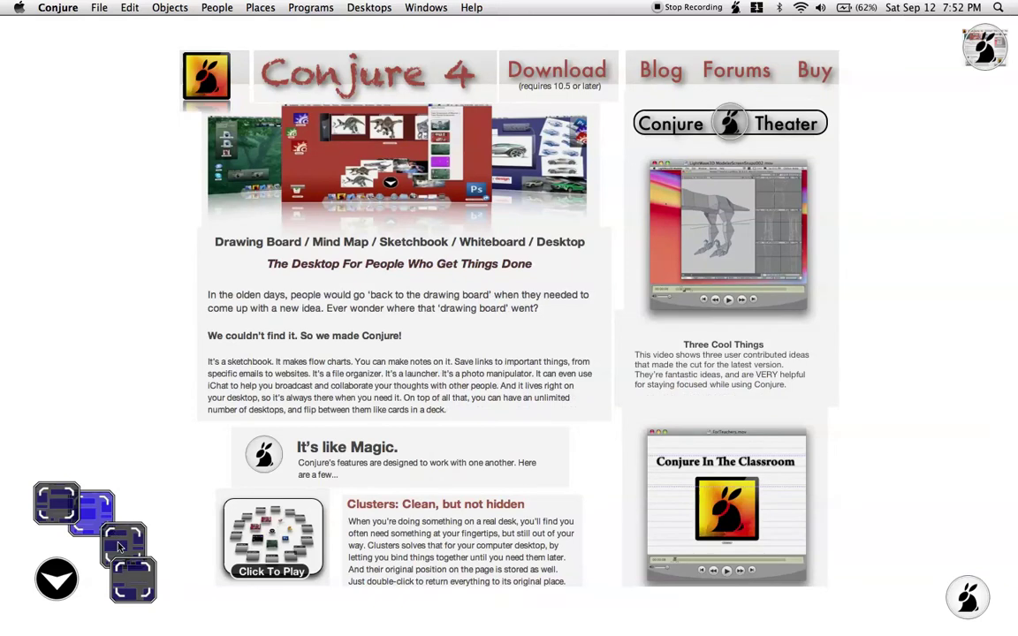
{"action": "left_click", "coordinate": [135, 586]}
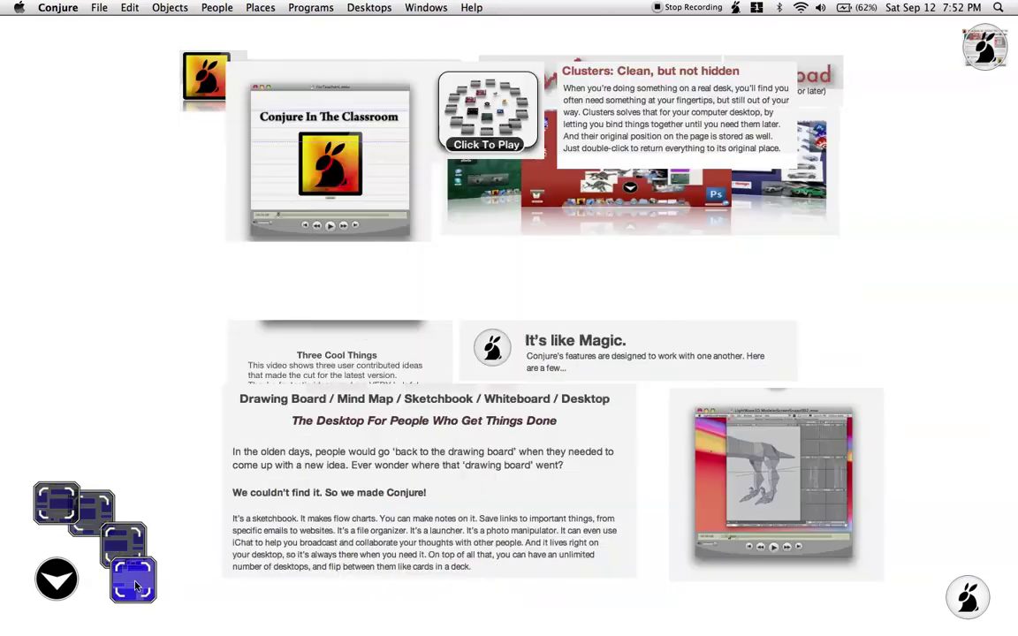
{"action": "left_click", "coordinate": [127, 529]}
{"action": "left_click", "coordinate": [60, 581]}
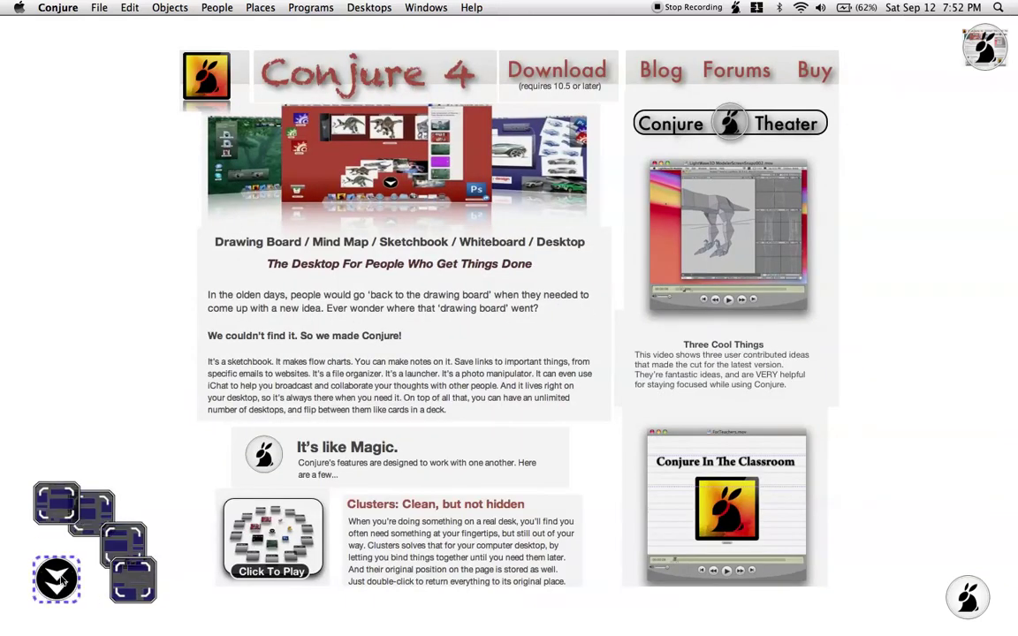
{"action": "left_click", "coordinate": [61, 579]}
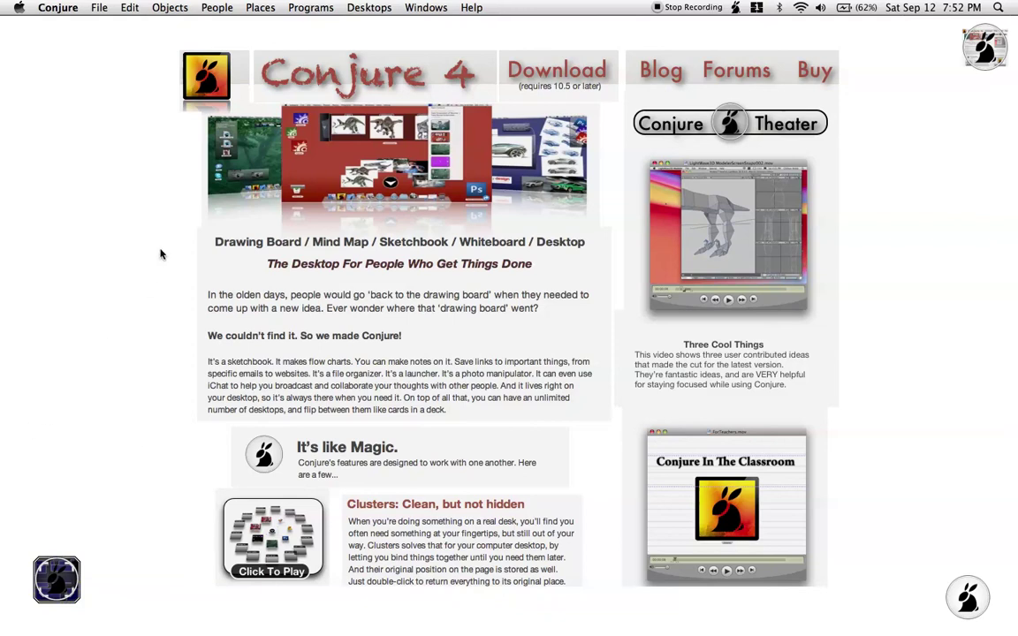